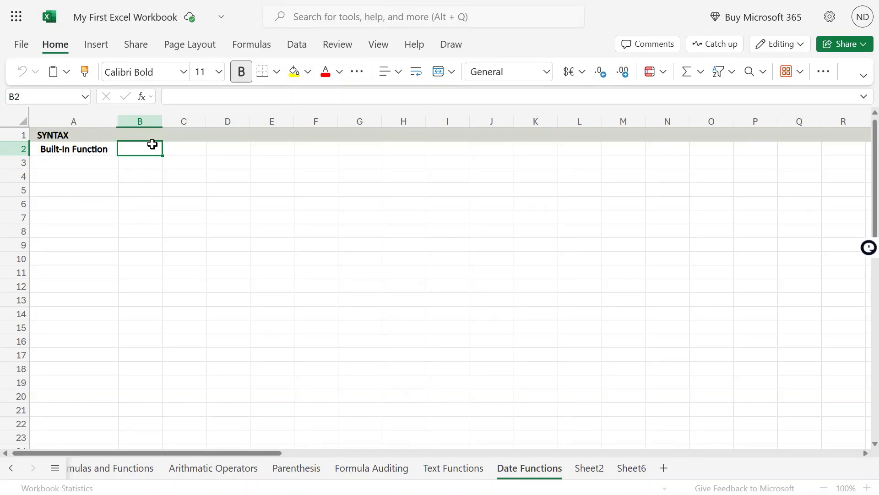
Enter the function name NOW in cell B2 and its syntax NOW() as text in cell B1
type("NOW")
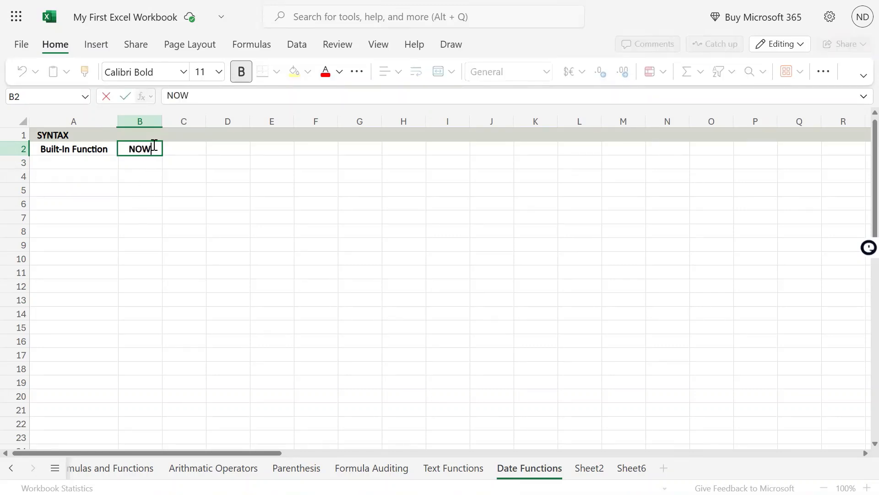
key("Return")
left_click(153, 141)
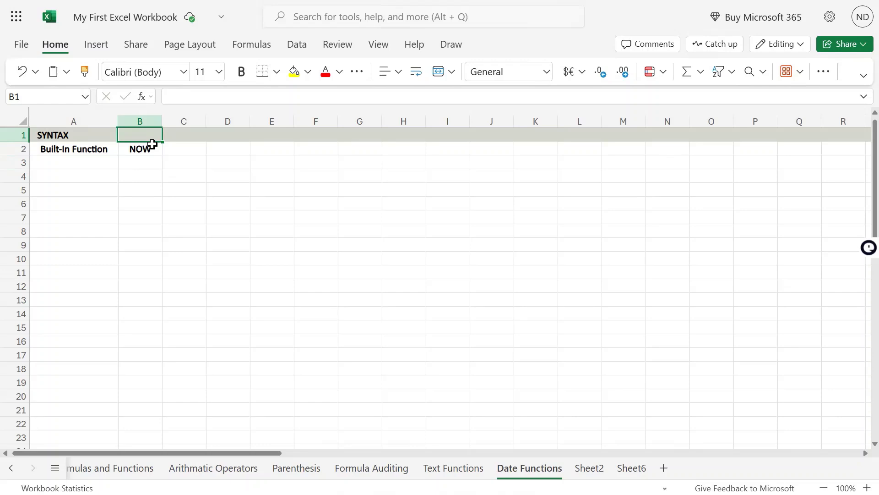
mouse_move(439, 1)
type("NOW()")
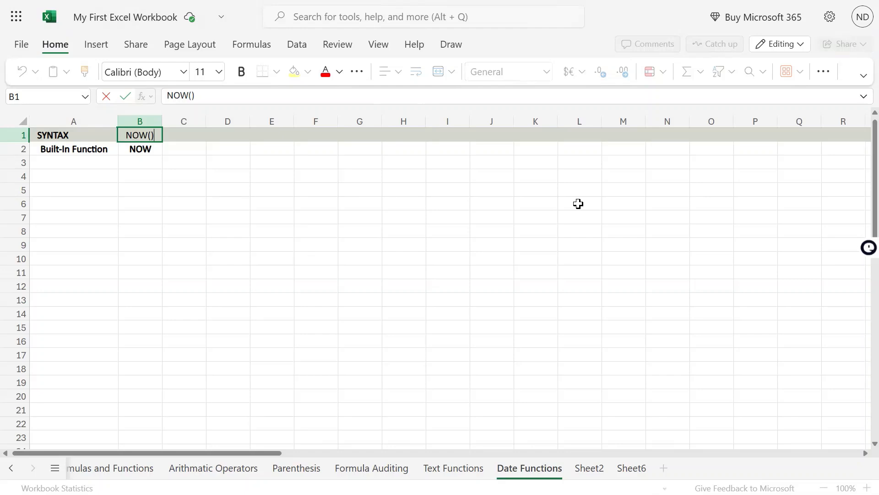
key("Return")
key("Up")
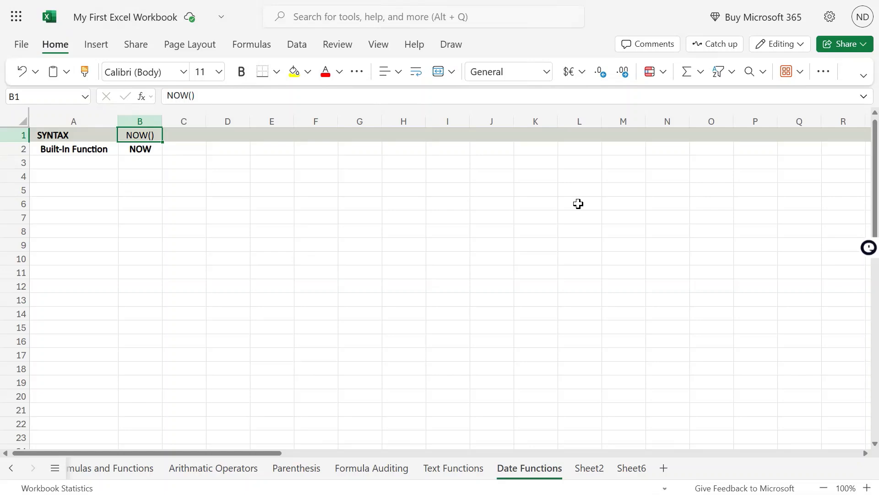
Enter the formula =NOW() in cell B3
key("Down")
key("Down")
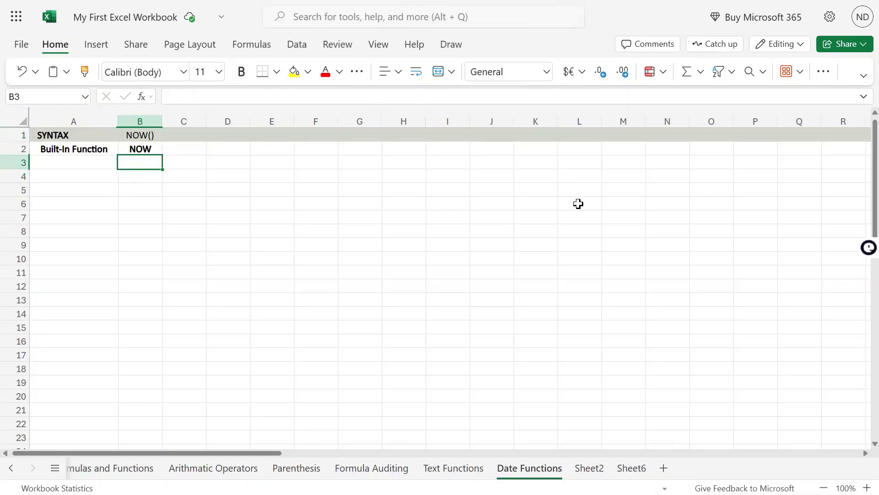
type("=n")
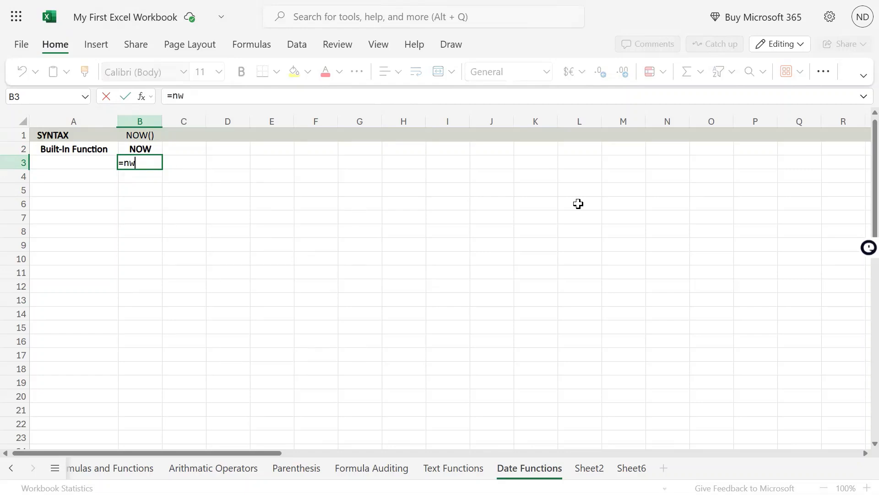
type("ow(")
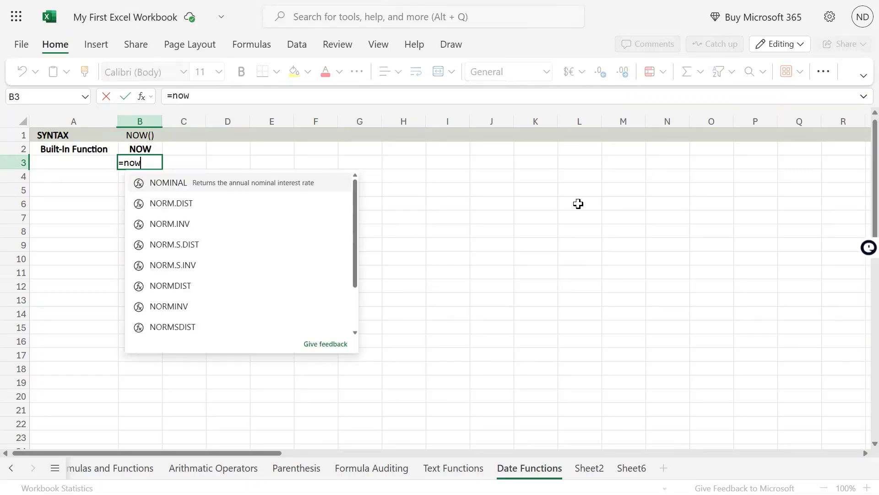
type(")")
key("Return")
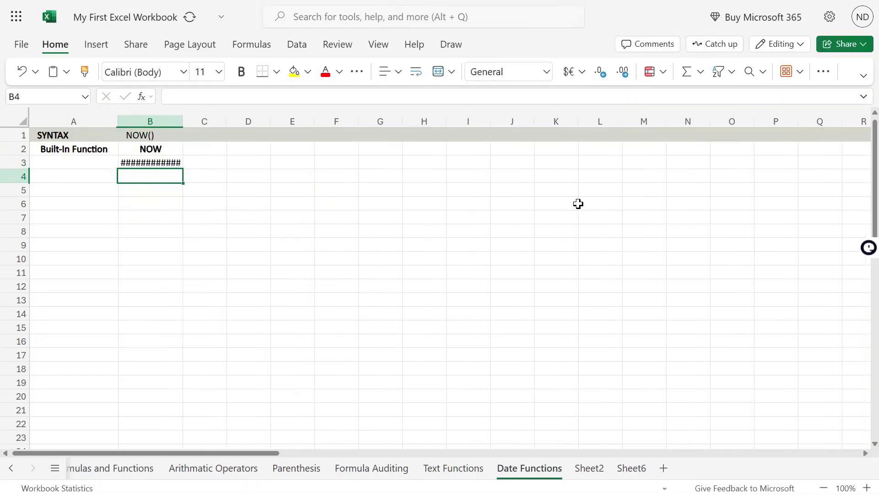
Fit column B to the date-time in B3 and change that cell's format to Number
key("Up")
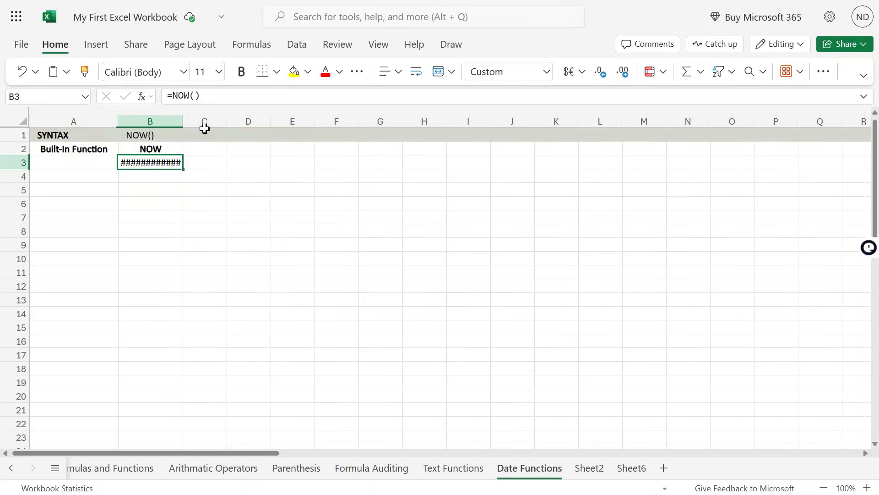
mouse_move(183, 120)
left_mouse_down()
mouse_move(213, 120)
mouse_move(180, 120)
left_mouse_up()
left_click(547, 78)
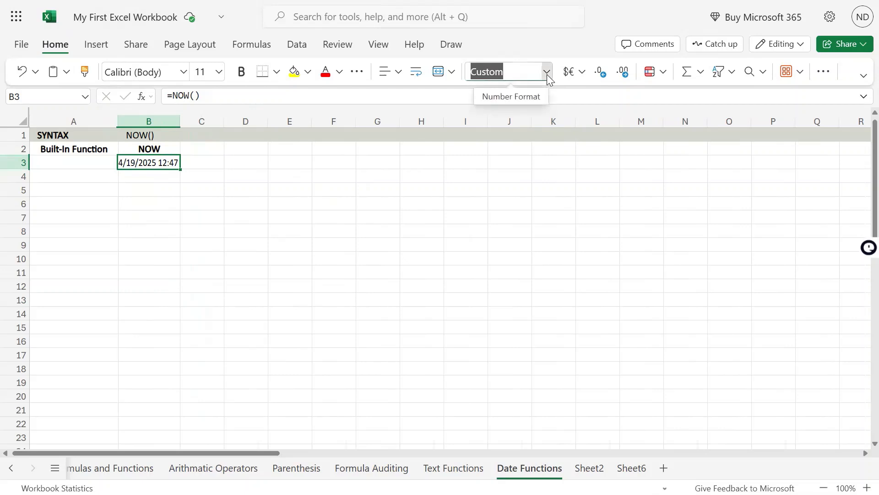
left_click(499, 113)
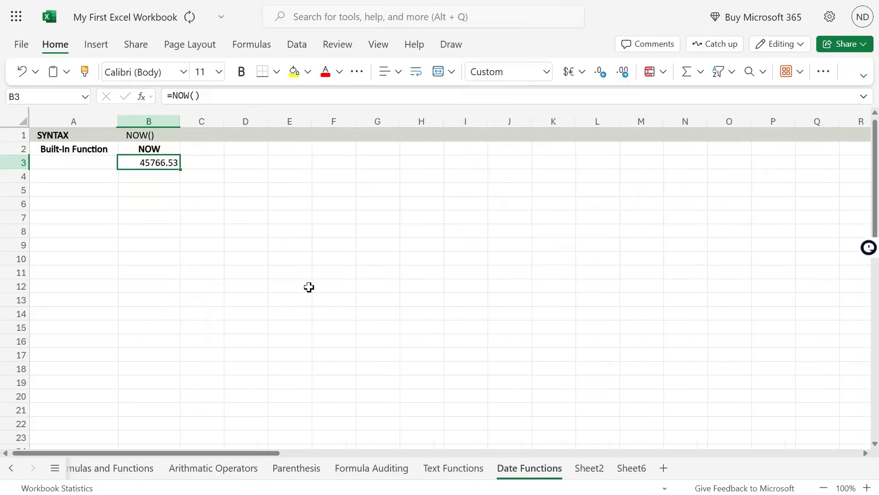
left_click(309, 287)
Copy the NOW formula from cell B3 into cell B4
left_click(172, 164)
key("ctrl+c")
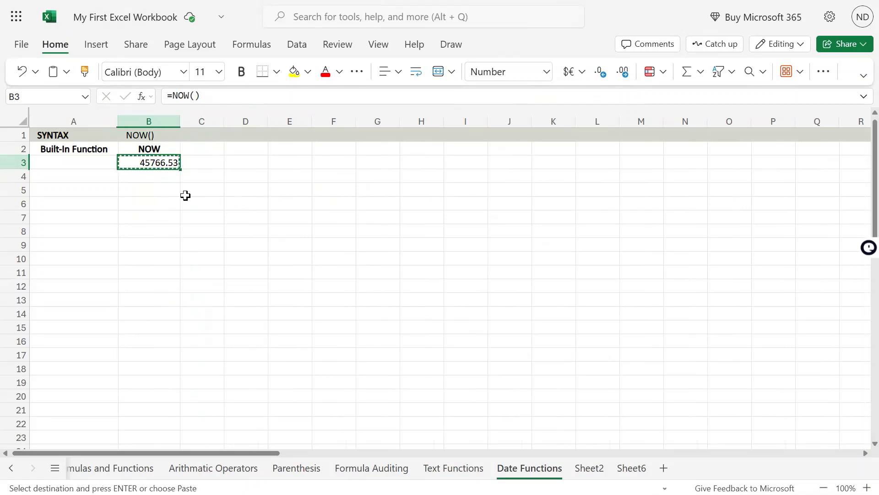
left_click(165, 178)
key("ctrl+v")
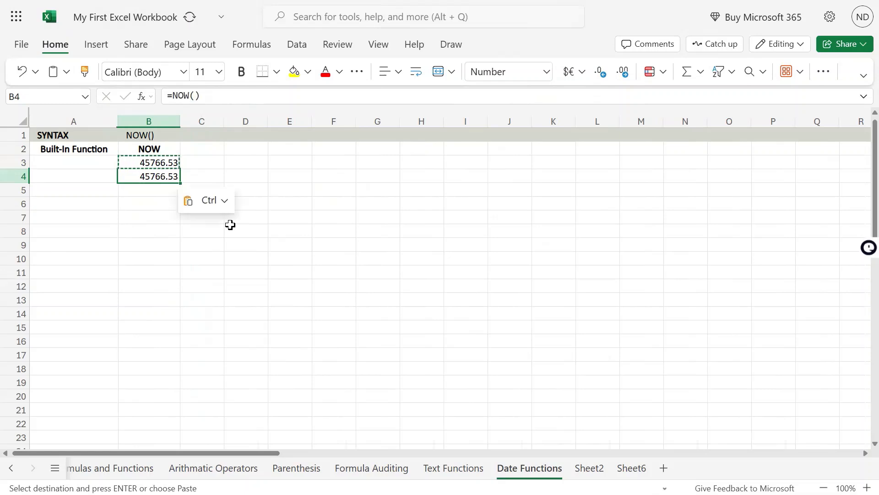
Recalculate the NOW formula in cell B4 by reopening and confirming it twice without changes
key("F2")
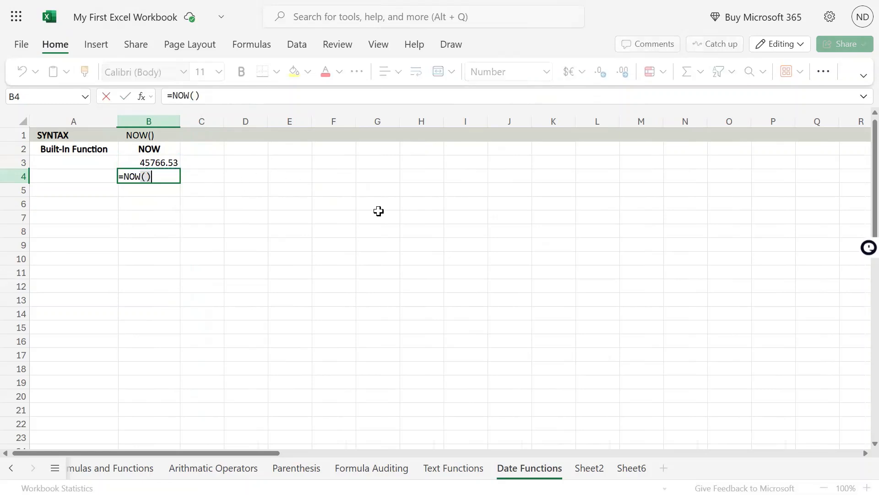
key("Return")
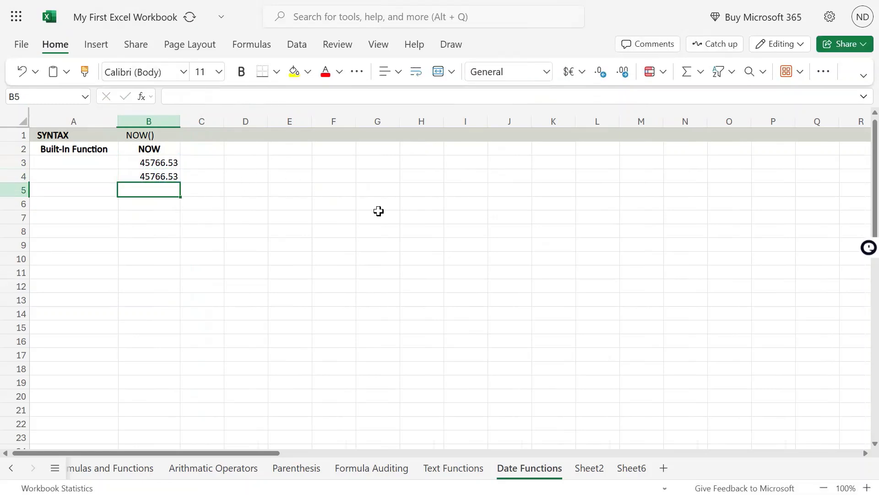
key("Up")
key("F2")
key("Return")
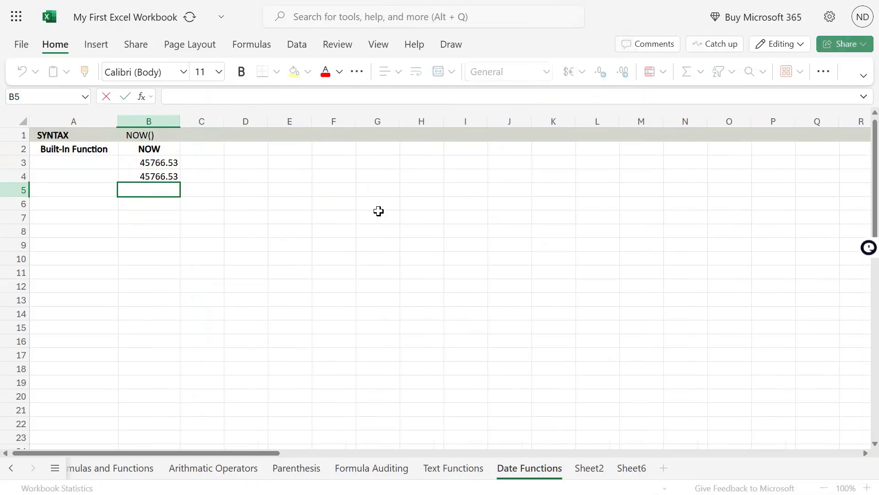
Increase the decimal places shown in cell B3 to six
key("Up")
key("Up")
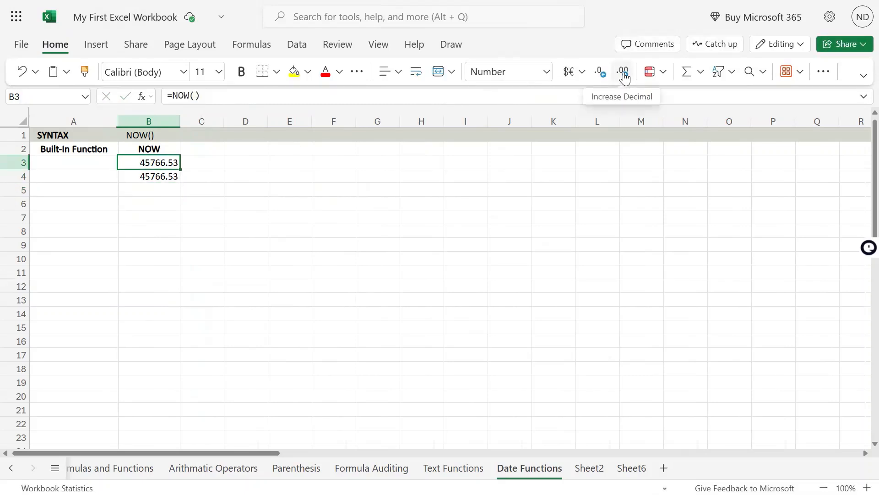
left_click(624, 74)
left_click(624, 76)
left_click(624, 77)
left_click(625, 77)
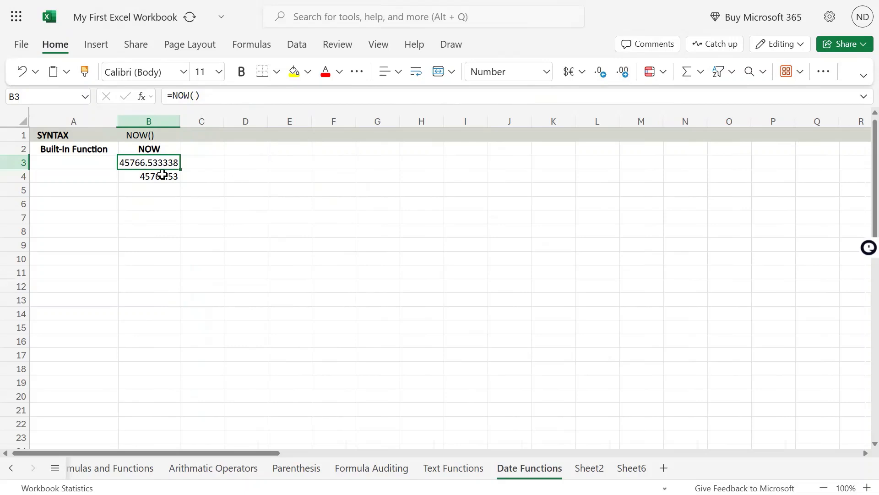
Set cell B4 to show six decimal places, matching cell B3
left_click(169, 174)
left_click(624, 74)
left_click(624, 75)
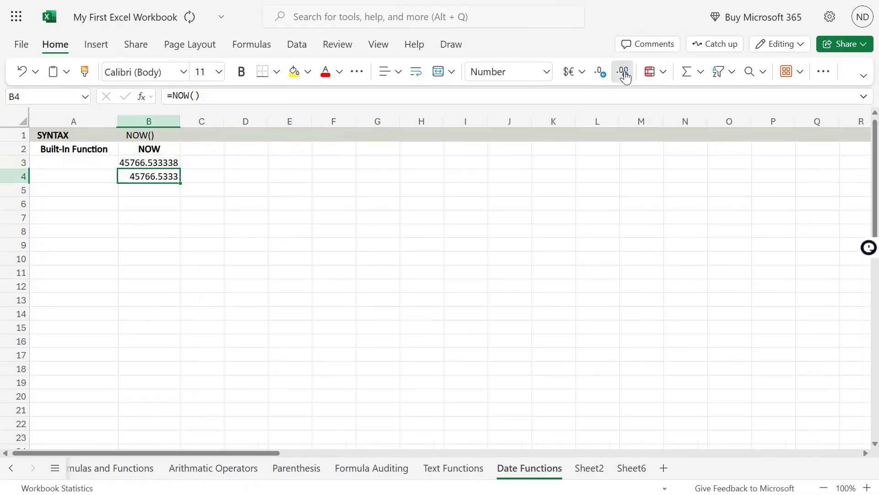
left_click(625, 76)
left_click(625, 77)
left_click(626, 77)
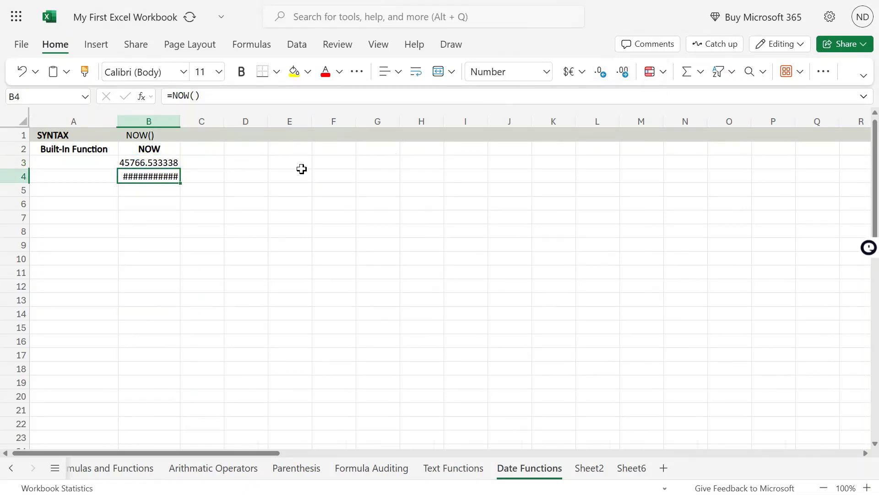
left_click(601, 73)
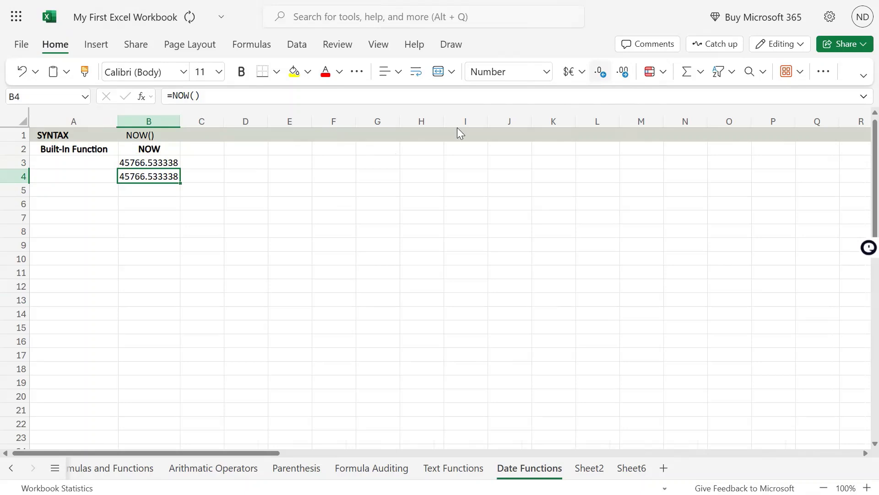
Autofit the width of column B to its six-decimal values and select cell B4
left_click(200, 229)
double_click(182, 129)
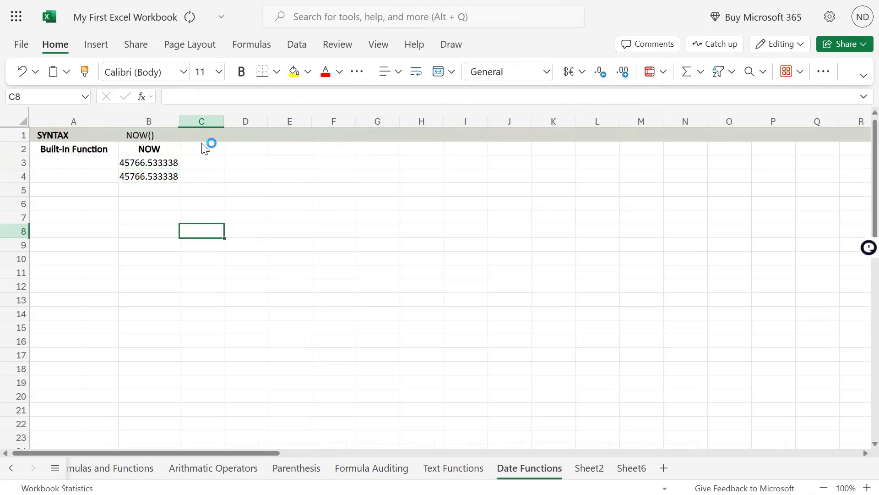
left_click(180, 179)
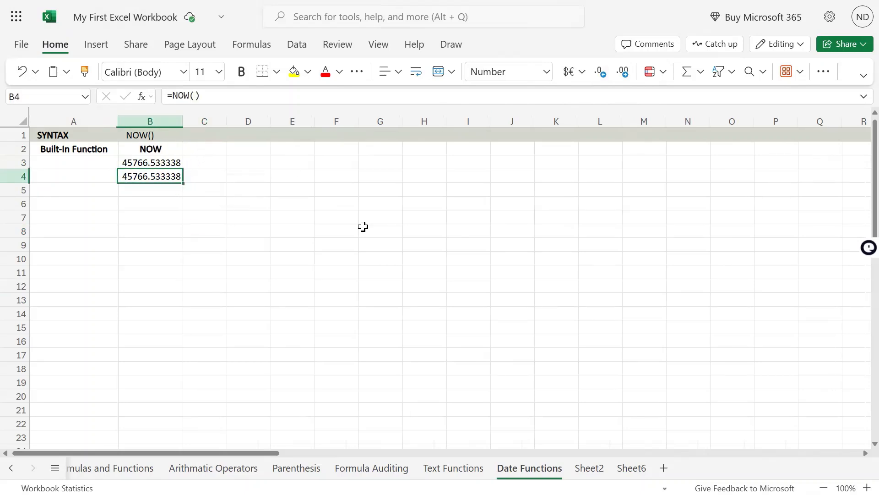
Reconfirm the unchanged formula in B4 to refresh its value, and check B3 against B4
key("F2")
key("Return")
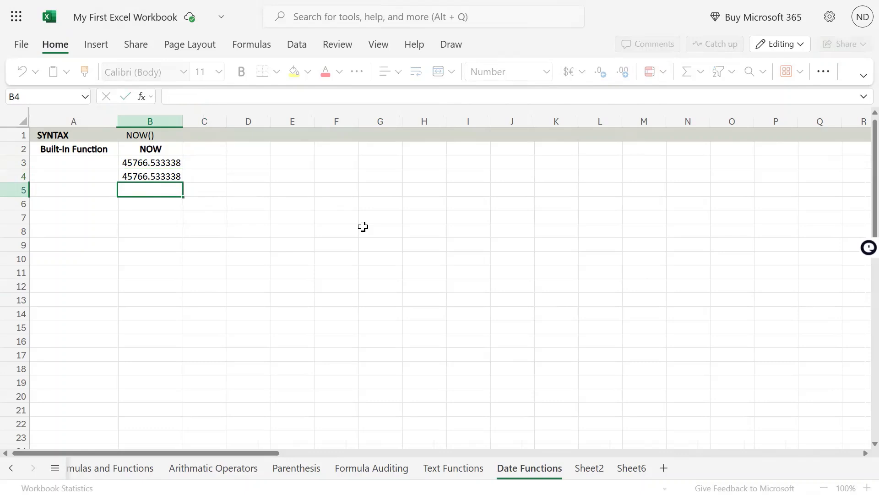
key("Up")
key("Up")
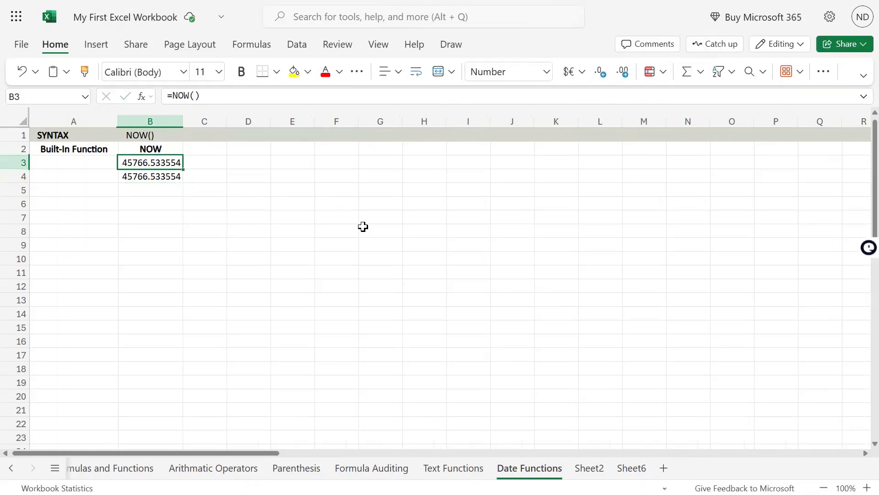
key("Down")
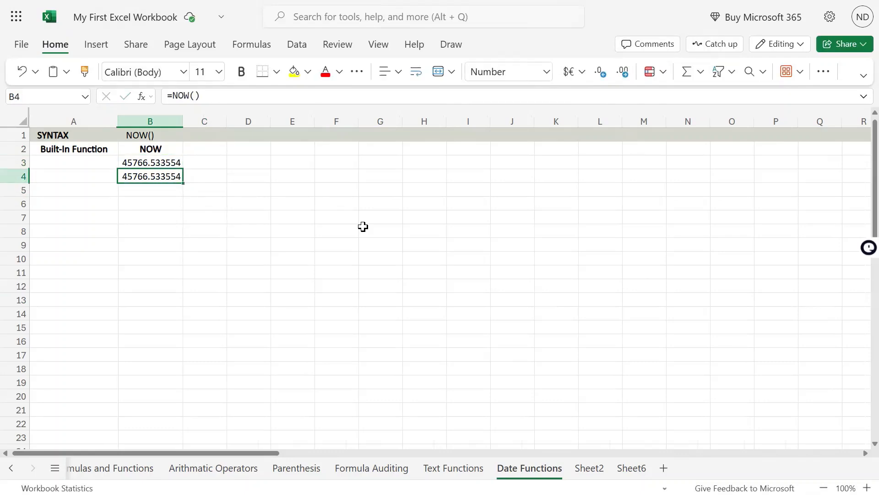
Re-enter the NOW formula in B4 once more and compare the recalculated values of B3 and B4
key("F2")
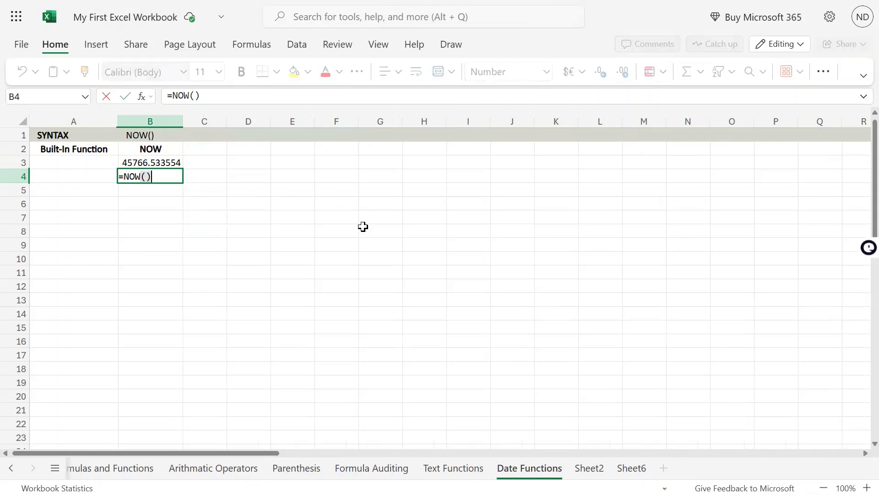
key("Return")
key("Up")
key("Up")
key("Down")
key("Up")
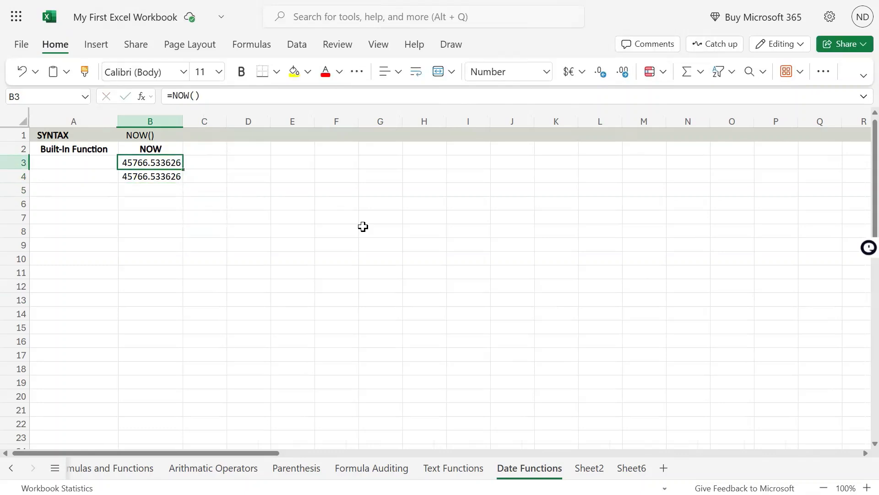
key("Down")
key("Up")
key("Down")
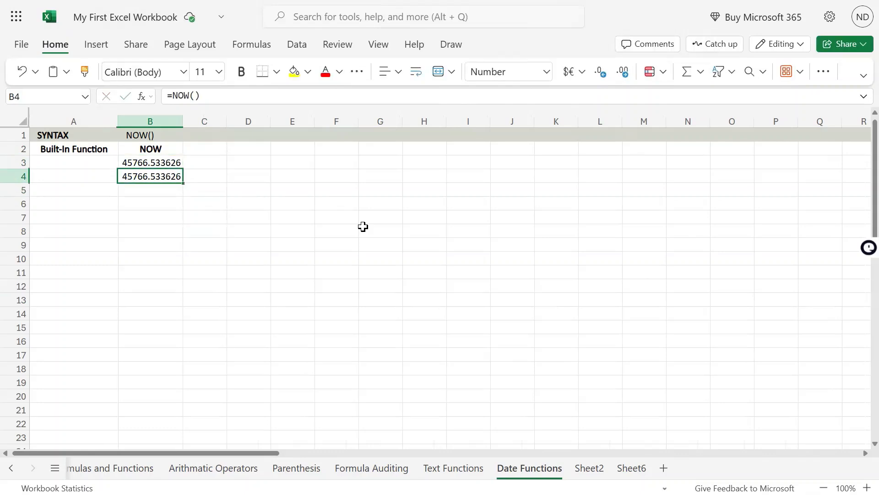
key("Up")
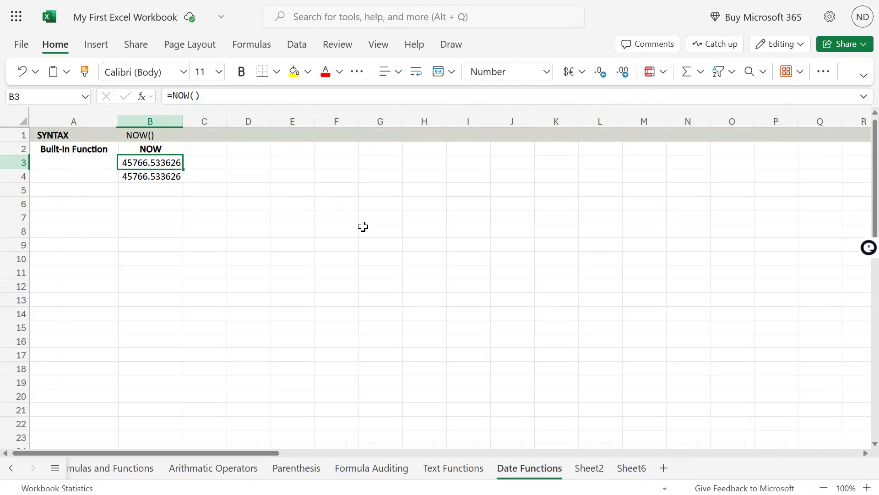
key("Down")
key("Up")
key("Down")
Force another recalculation by re-entering B4's formula, and examine whether B3 and B4 update together
key("F2")
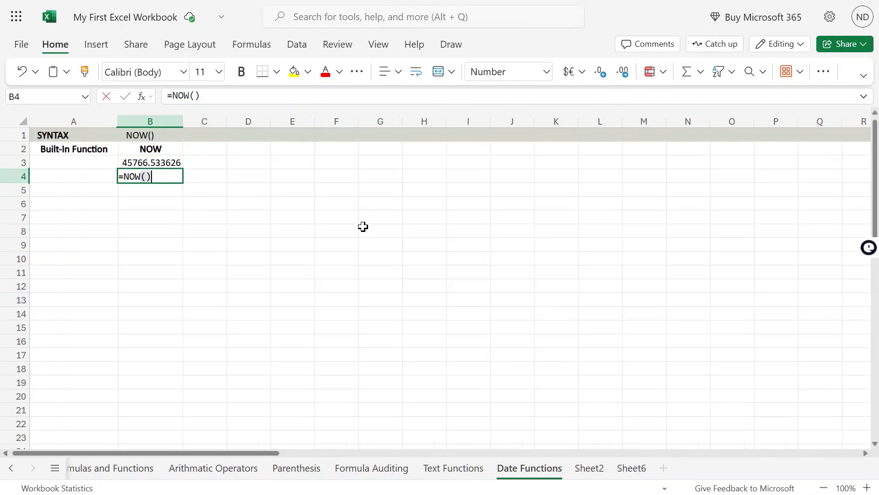
key("Return")
key("Up")
key("Up")
key("Down")
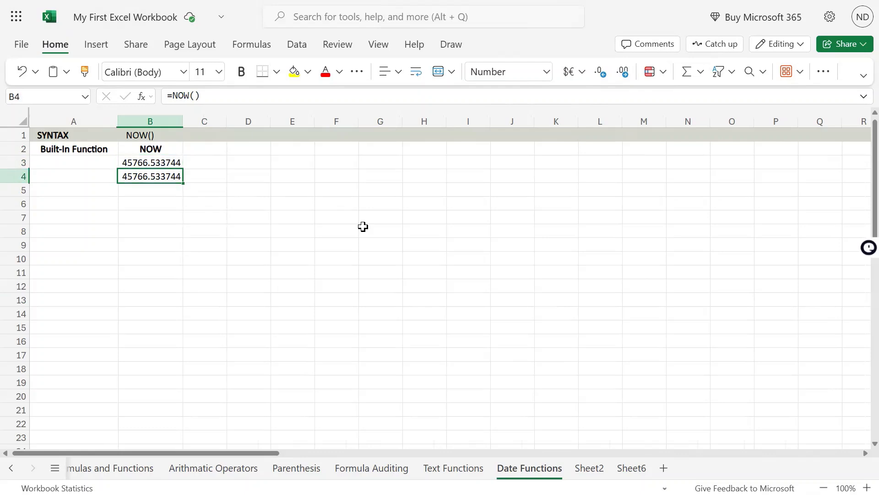
key("Up")
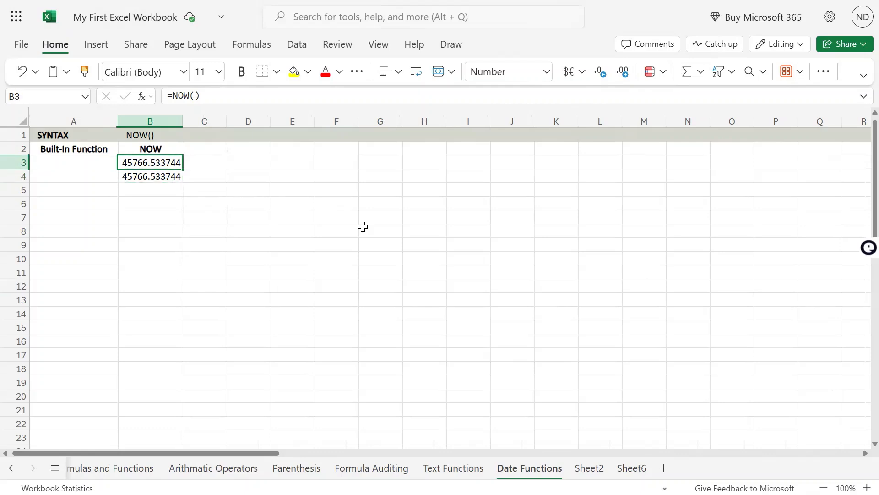
key("Down")
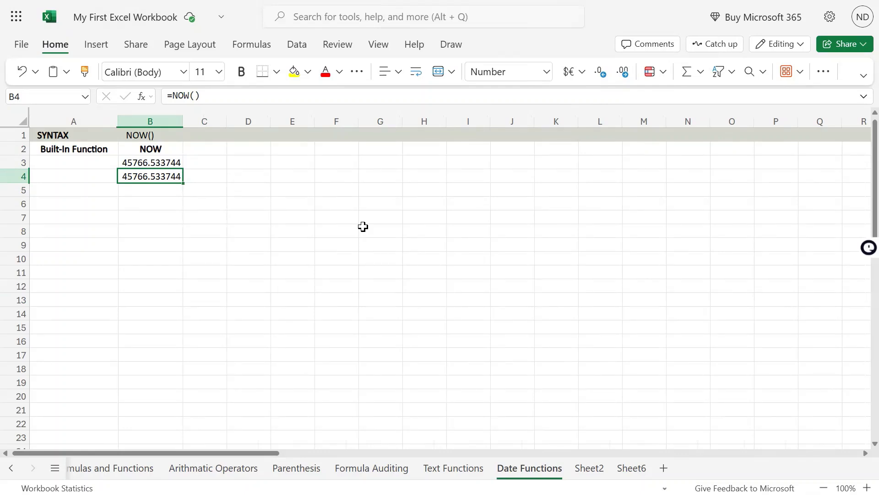
key("Up")
key("Down")
key("Up")
key("Down")
key("Up")
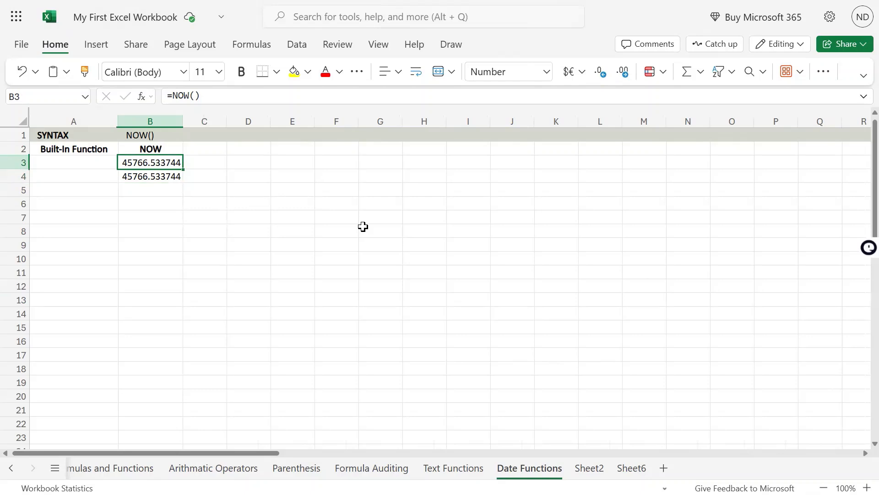
Reconfirm the NOW formula in B4 to trigger a fresh recalculation, and return to B3
key("Down")
key("Up")
key("Down")
key("Up")
key("Down")
key("F2")
key("Return")
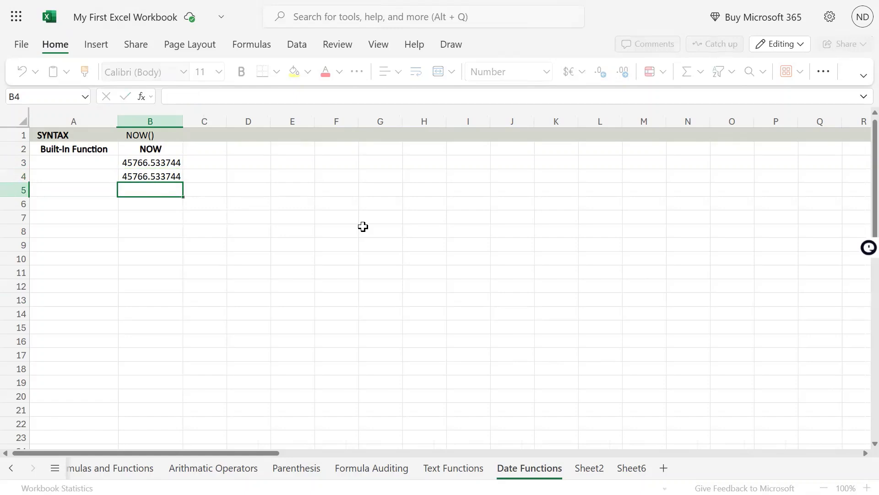
key("Up")
key("Up")
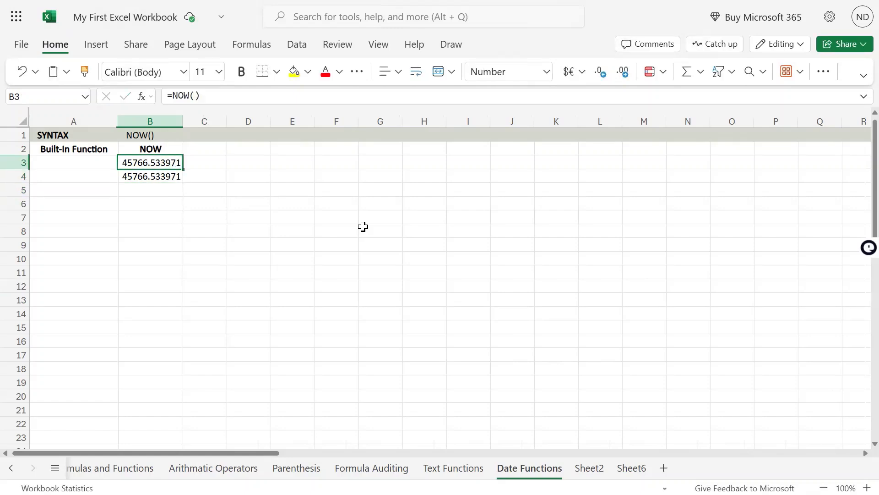
Compare cells B3 and B4 in turn, ending with B4 selected
key("Down")
key("Up")
key("Down")
key("Up")
key("Down")
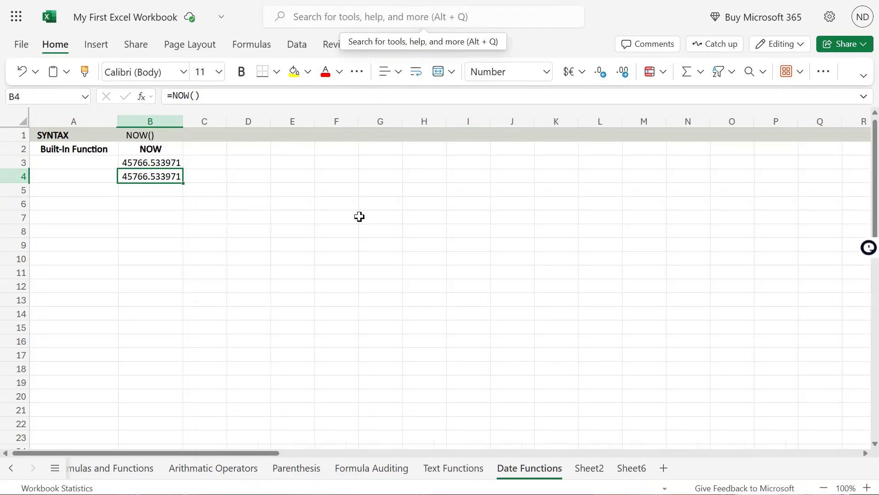
Try the Short Date, Long Date and Time number formats on B4 in turn
left_click(546, 72)
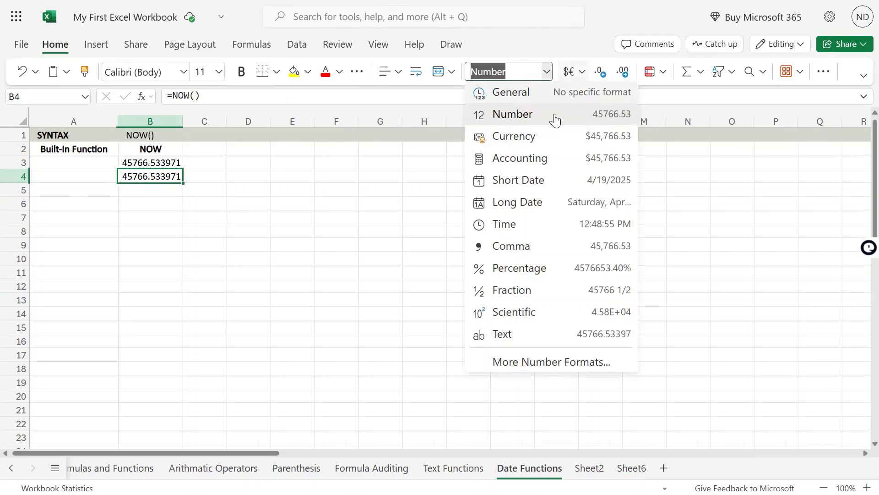
left_click(535, 178)
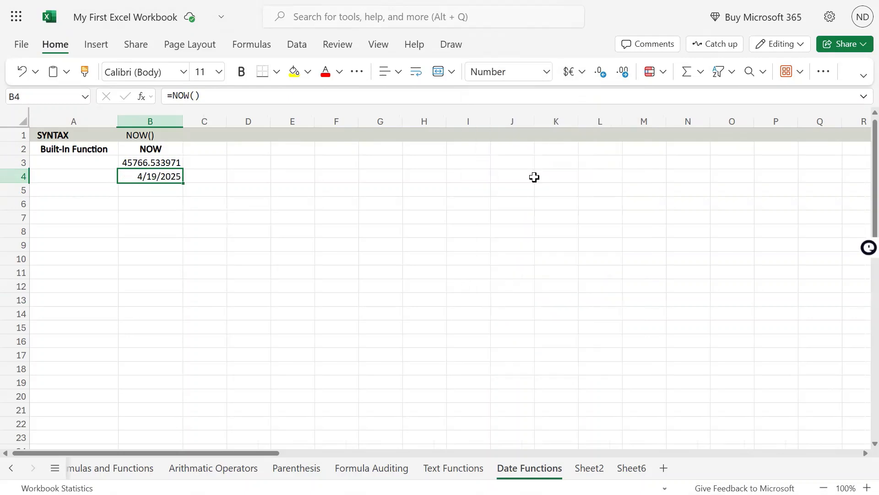
left_click(548, 73)
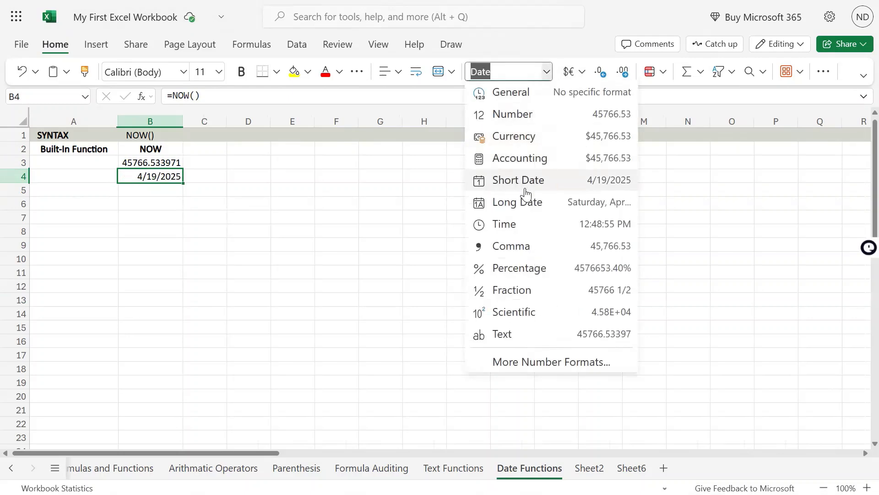
left_click(522, 202)
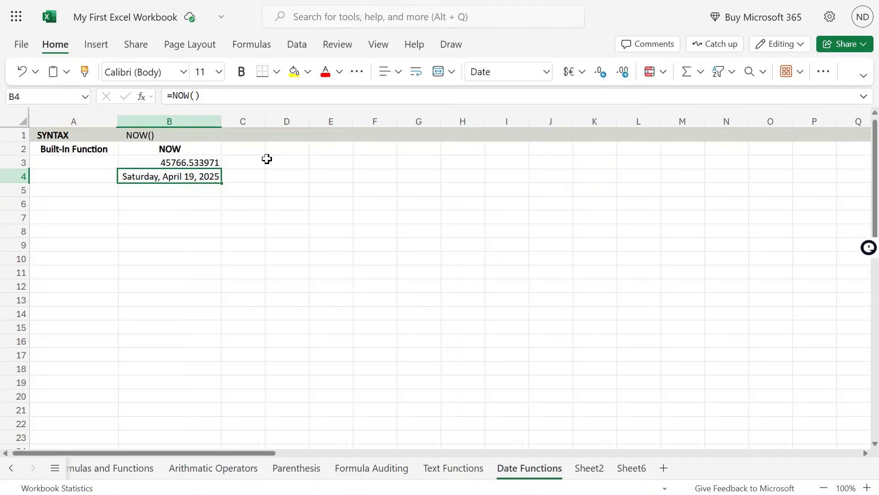
left_click(549, 72)
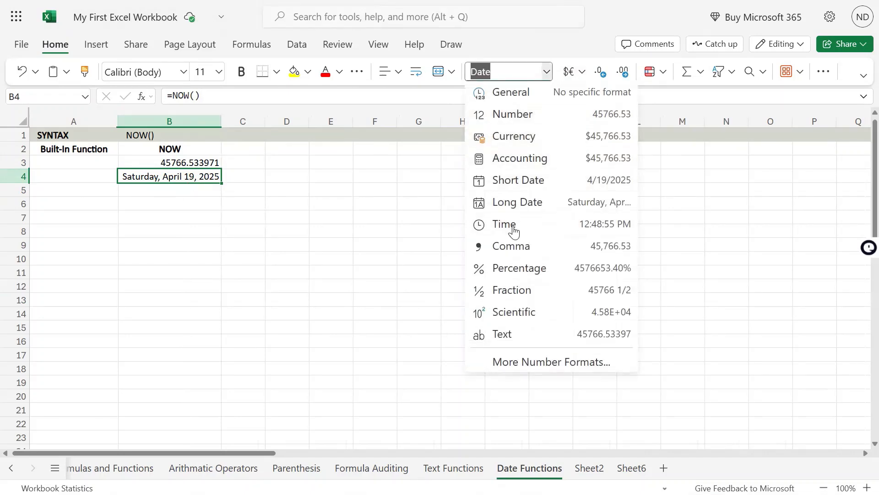
left_click(513, 226)
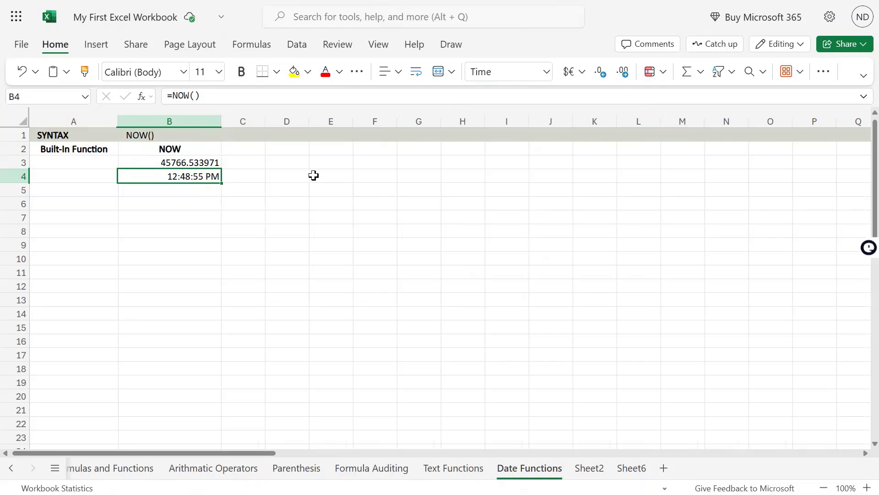
Open the full number formatting options for B4, choose the Custom category and examine its format types
left_click(548, 72)
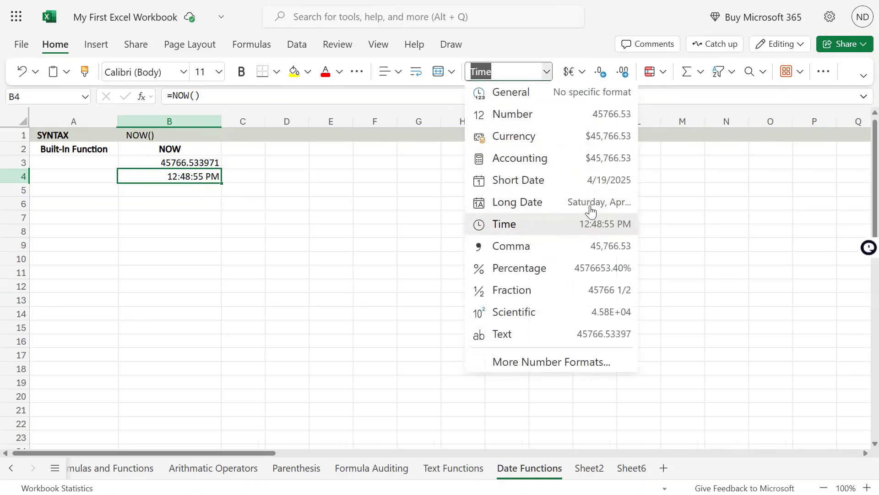
left_click(556, 362)
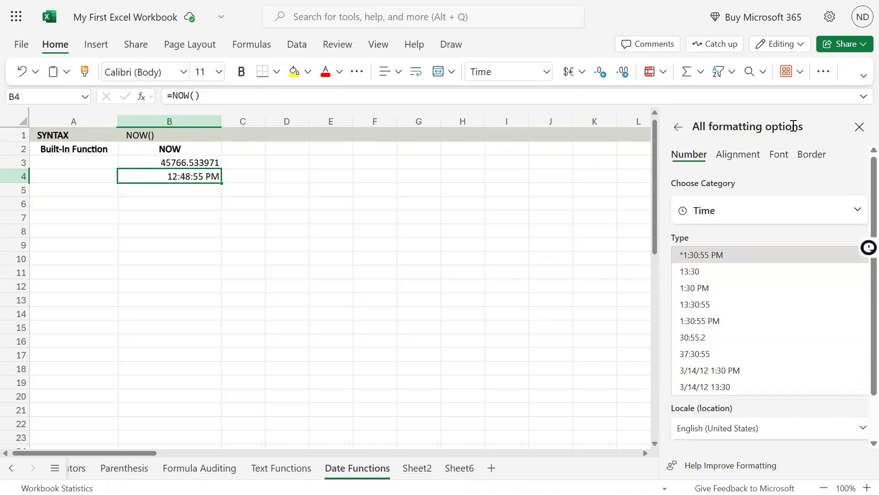
left_click(776, 217)
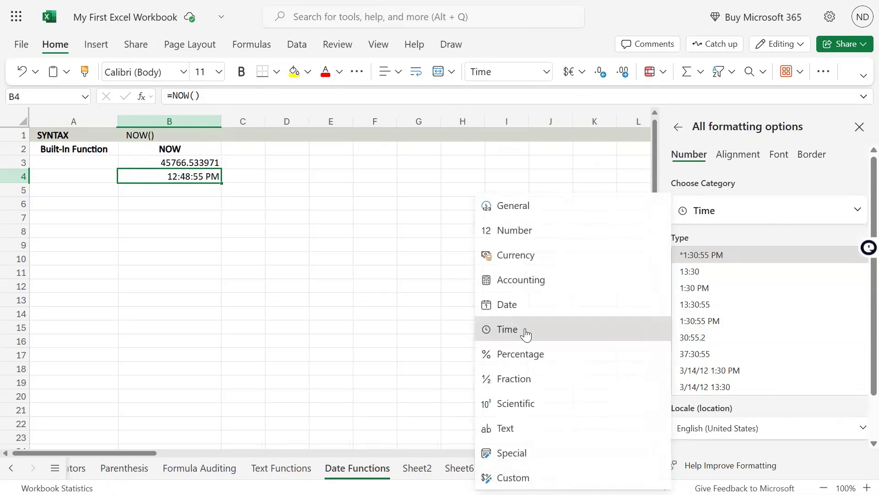
left_click(622, 471)
scroll(797, 348, "down", 5)
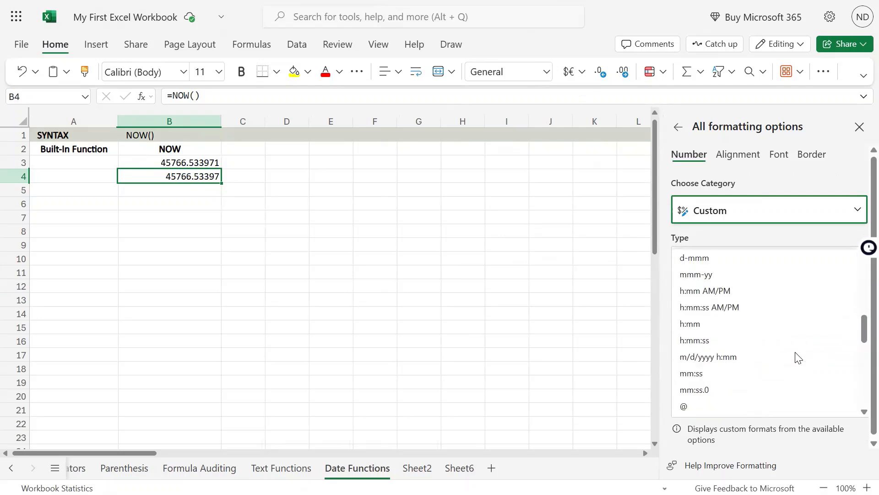
scroll(797, 357, "up", 2)
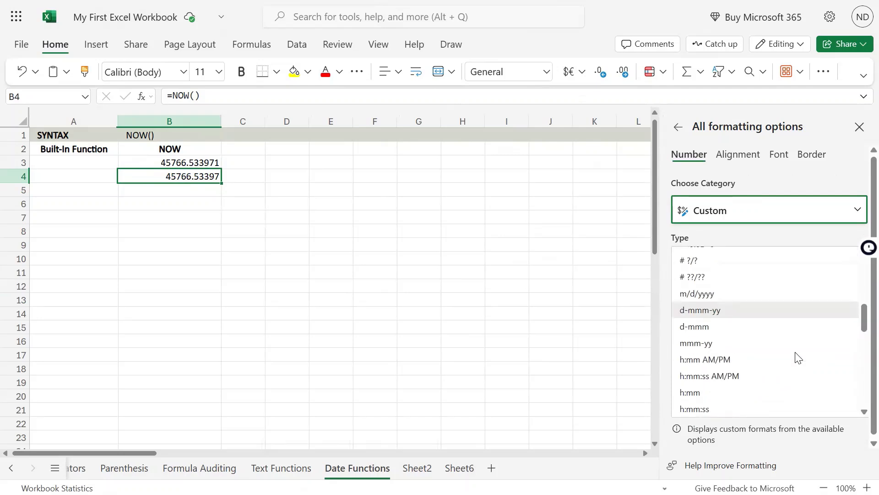
scroll(798, 357, "down", 8)
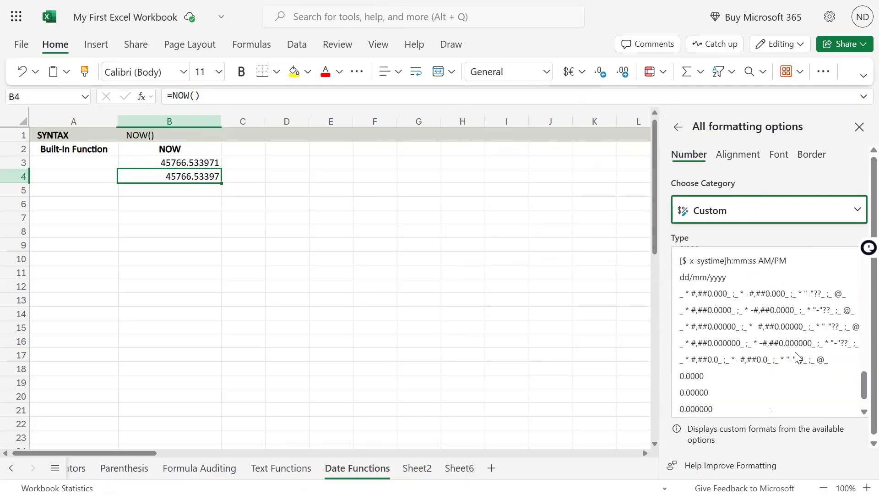
scroll(797, 357, "down", 1)
Switch B4's number format category to Time and review the available types
left_click(731, 212)
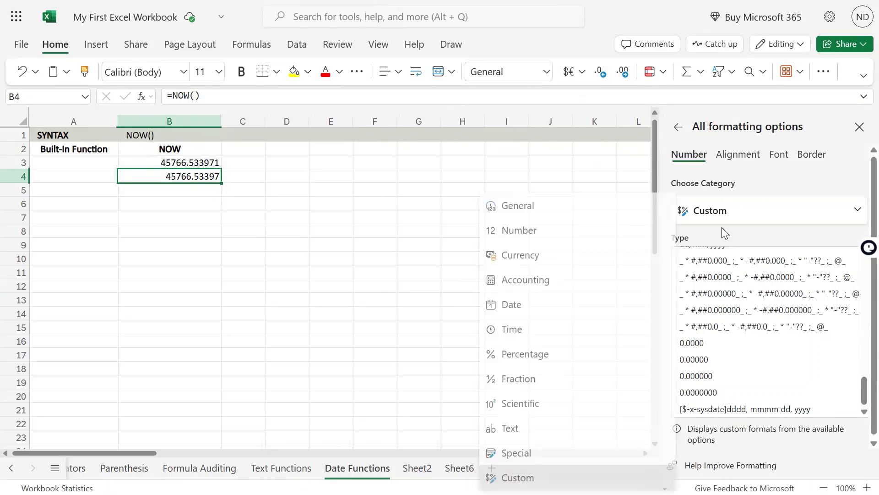
left_click(530, 330)
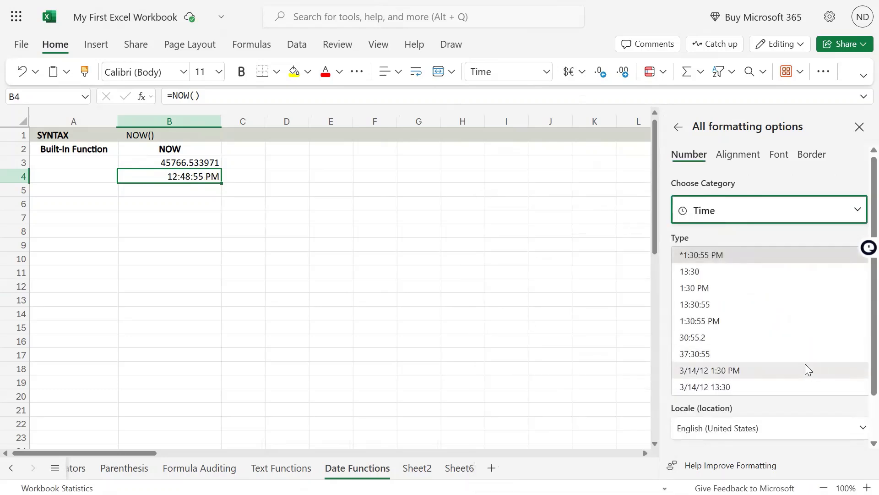
scroll(805, 364, "down", 1)
scroll(765, 328, "up", 1)
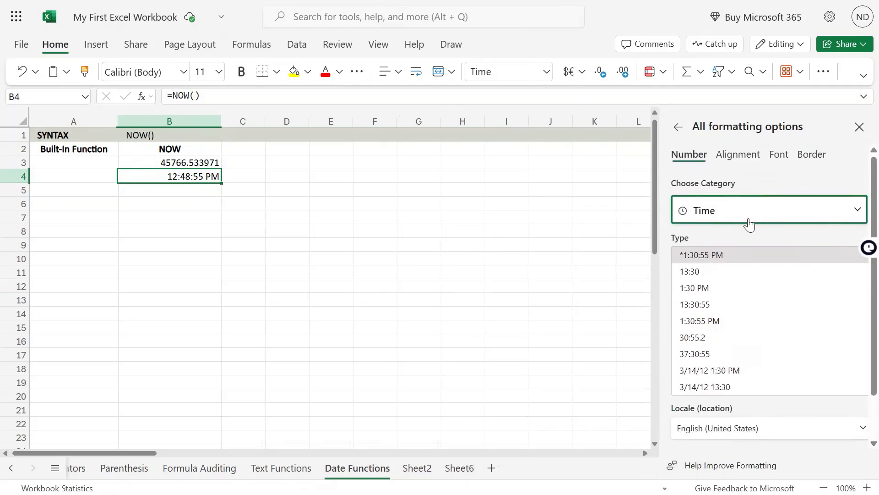
Format B4 with the Date category's 3/14/12 1:30 PM type and reselect the cell to check it
left_click(733, 219)
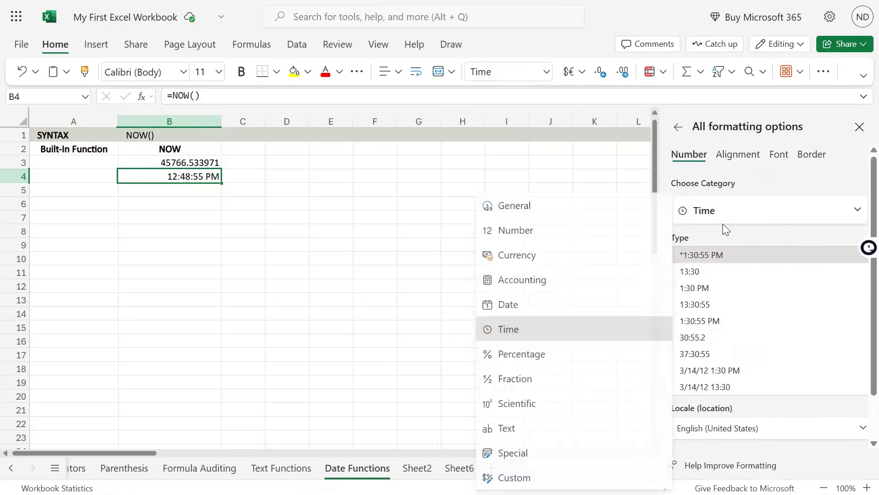
left_click(513, 308)
scroll(738, 332, "down", 3)
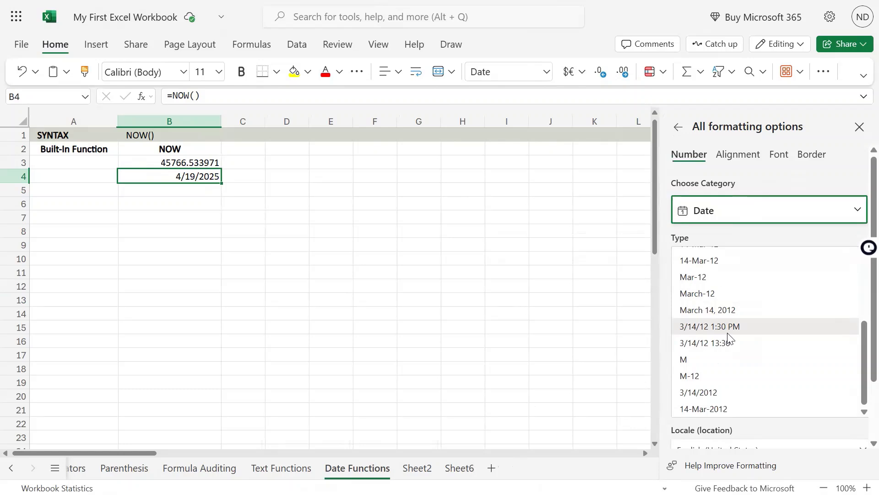
left_click(720, 326)
scroll(720, 334, "down", 2)
left_click(189, 258)
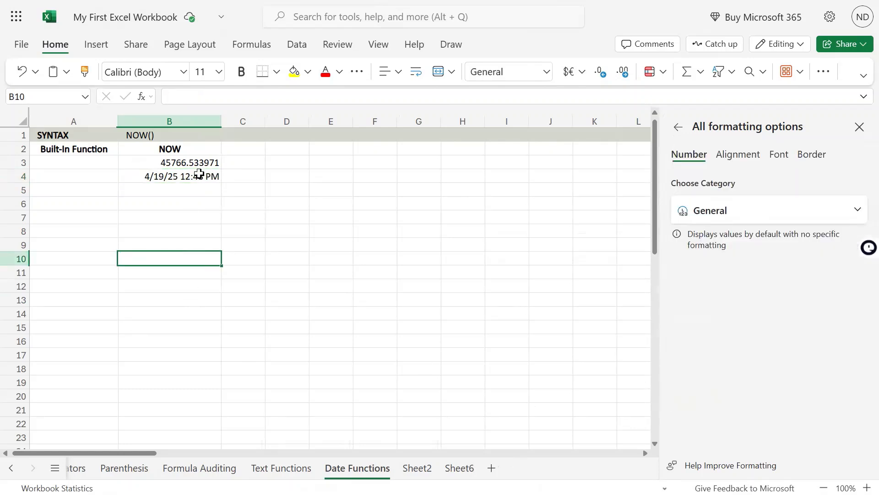
left_click(196, 175)
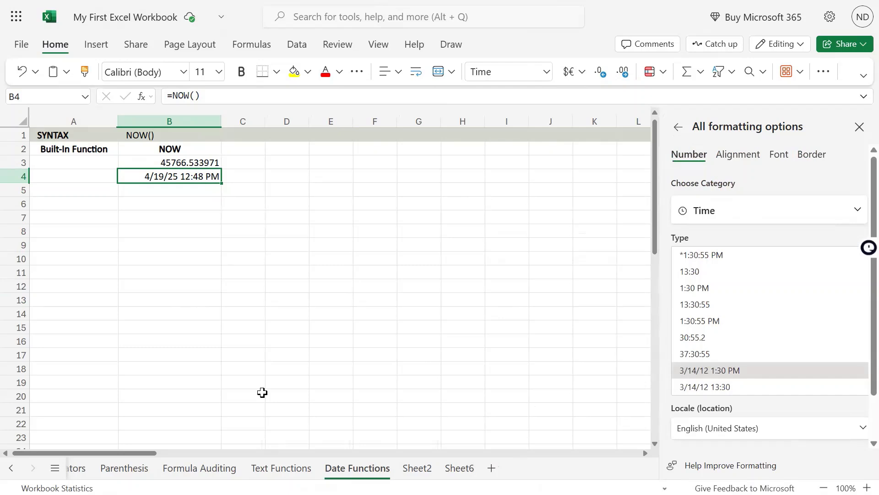
Apply the Custom number format m/d/yyyy h:mm to B4
mouse_move(439, 1)
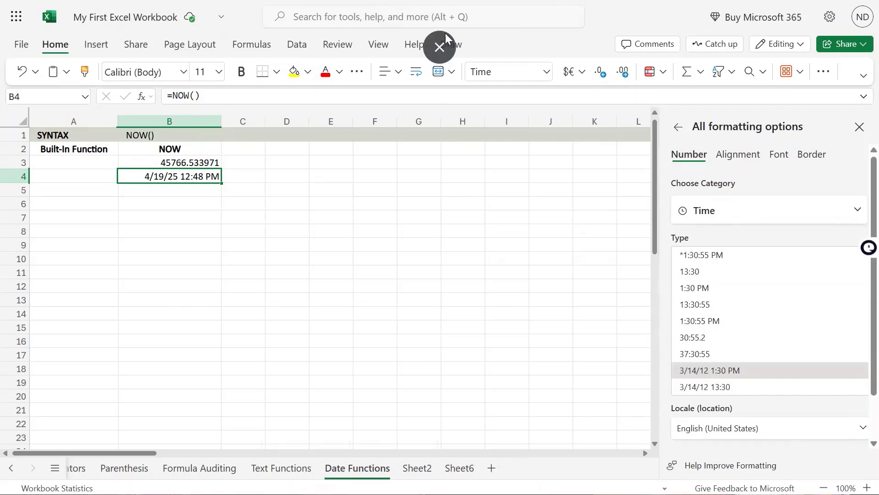
left_click(546, 72)
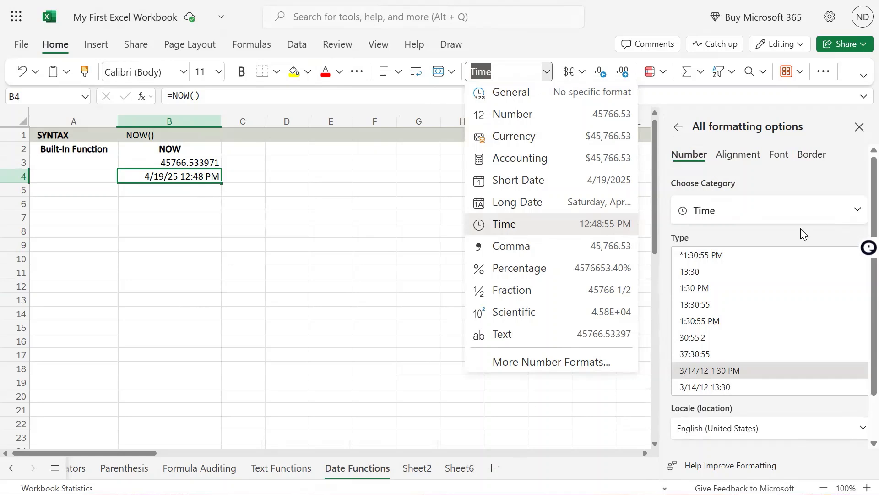
left_click(807, 215)
left_click(818, 211)
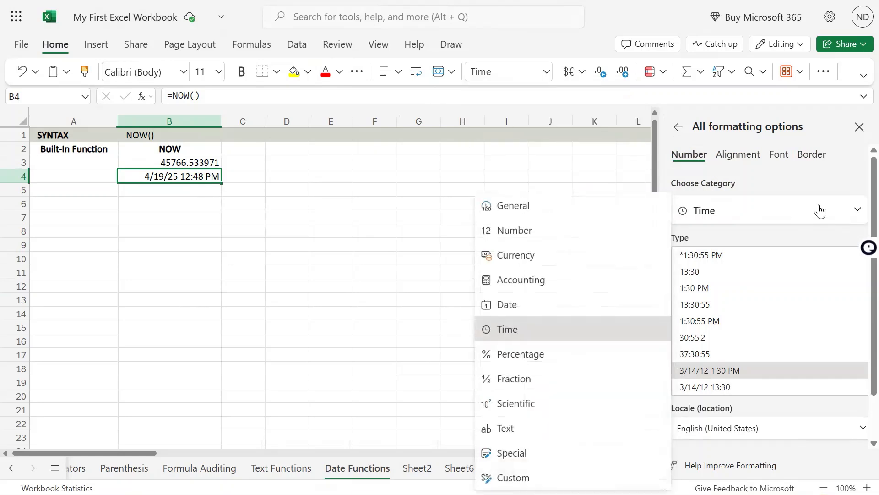
left_click(632, 477)
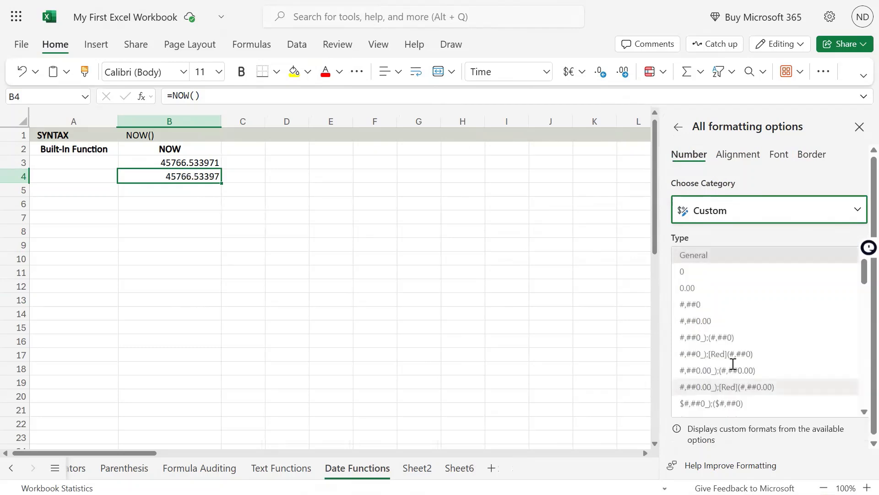
scroll(788, 347, "down", 5)
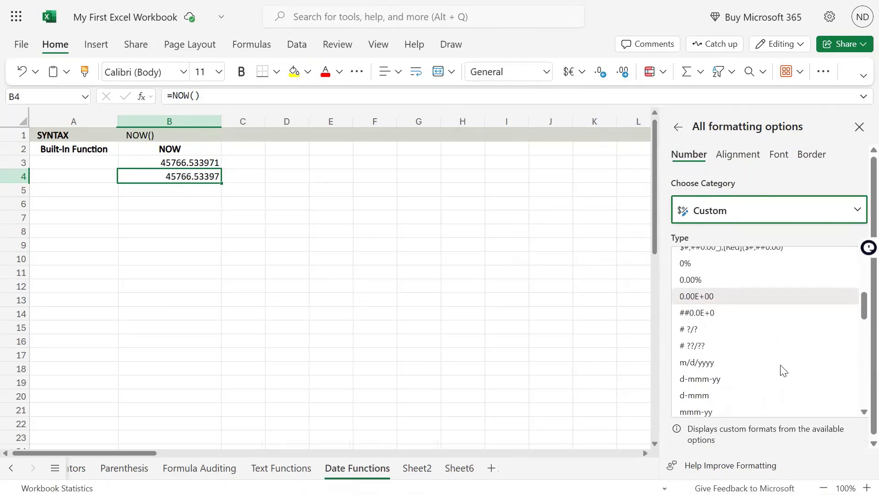
scroll(784, 370, "down", 5)
scroll(784, 370, "up", 3)
scroll(784, 371, "down", 2)
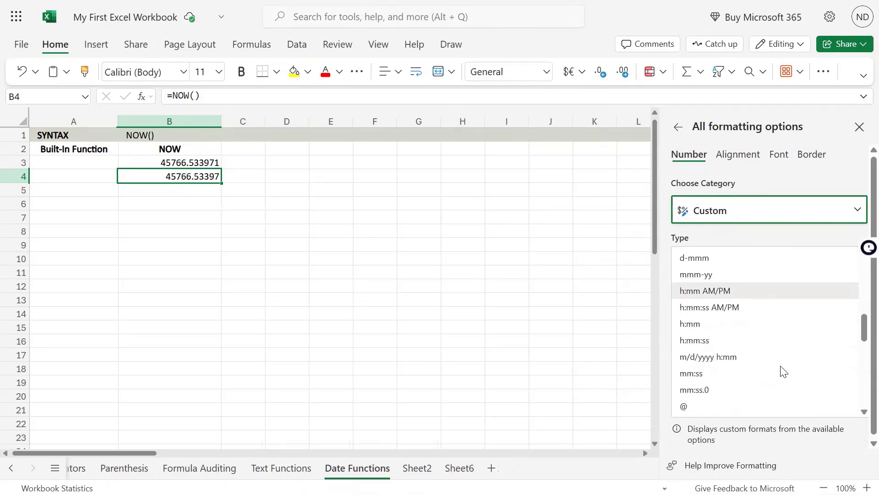
left_click(725, 356)
Examine the list of Custom format types for other date and time codes
scroll(788, 351, "down", 5)
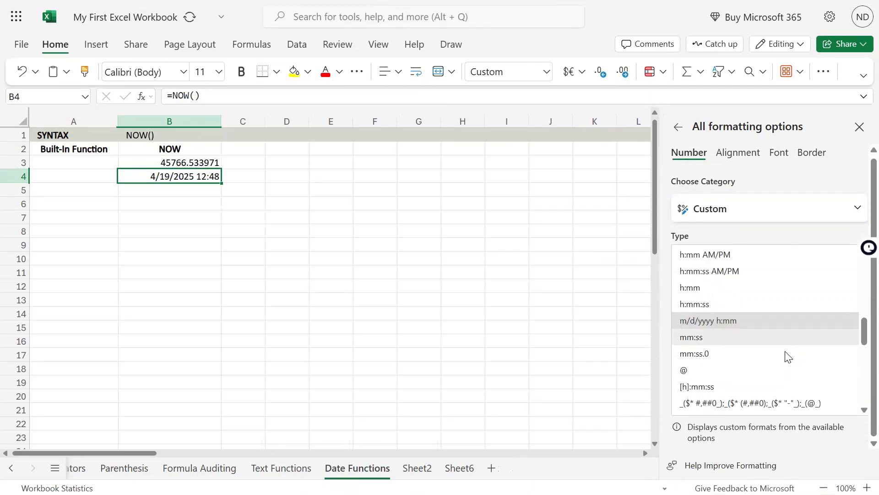
scroll(785, 351, "down", 3)
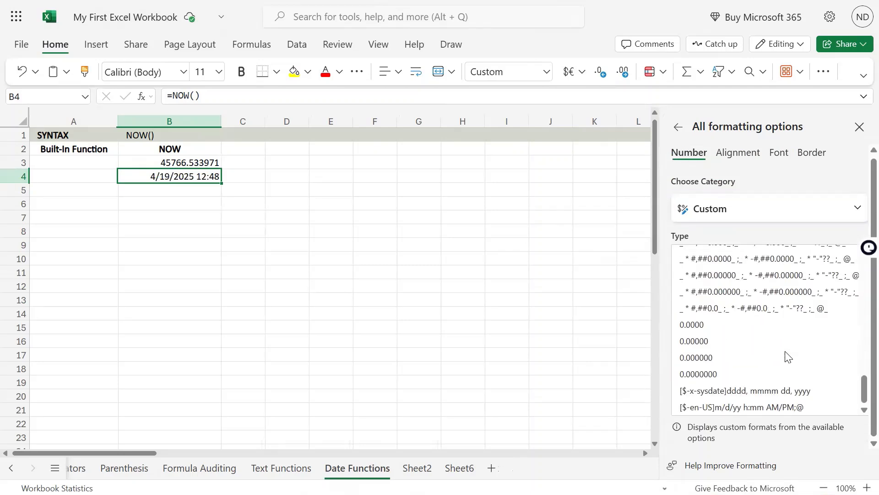
scroll(787, 357, "up", 5)
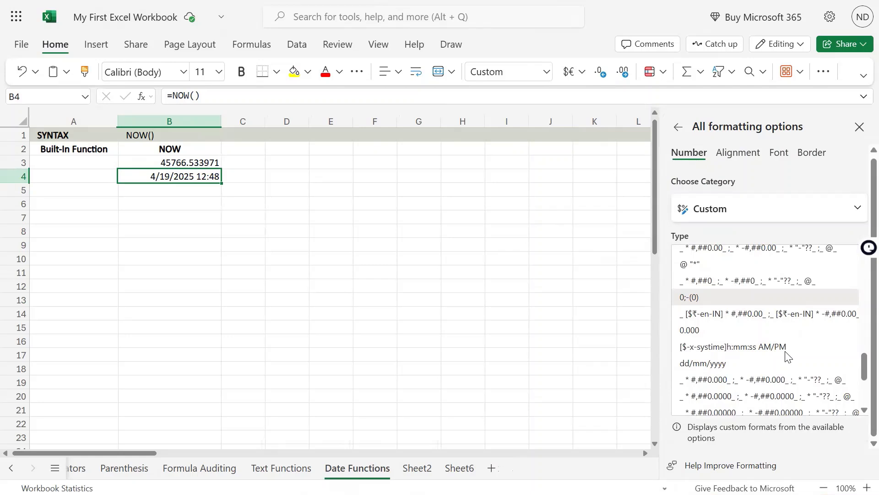
scroll(785, 352, "up", 5)
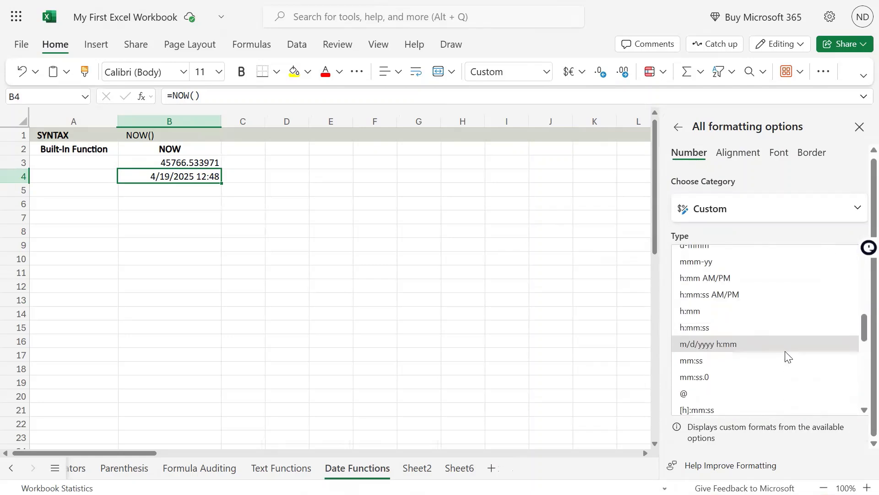
scroll(786, 356, "up", 3)
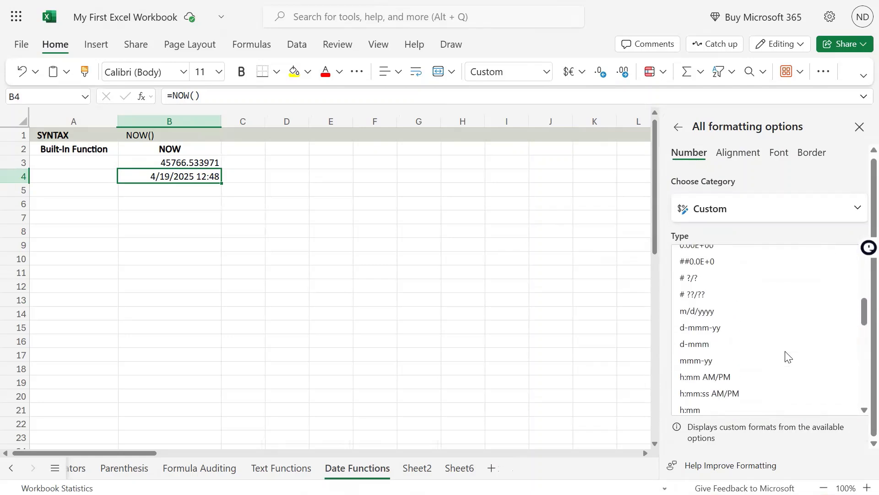
scroll(787, 356, "up", 8)
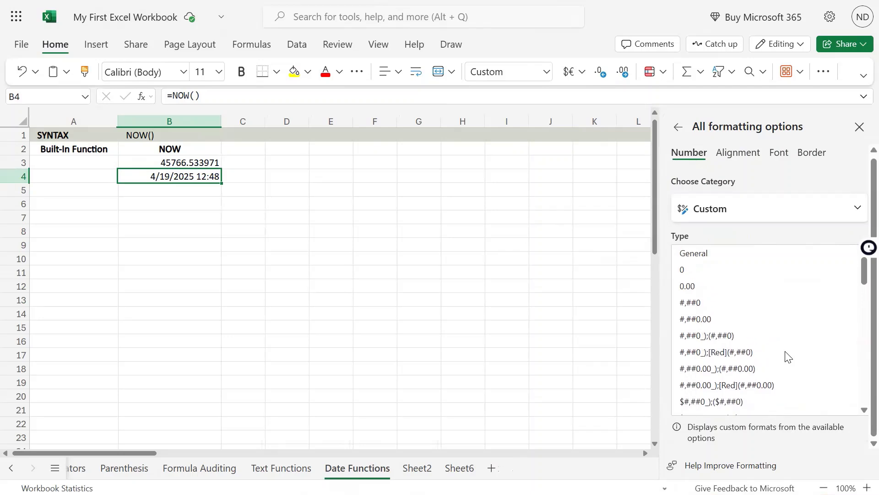
scroll(786, 357, "down", 5)
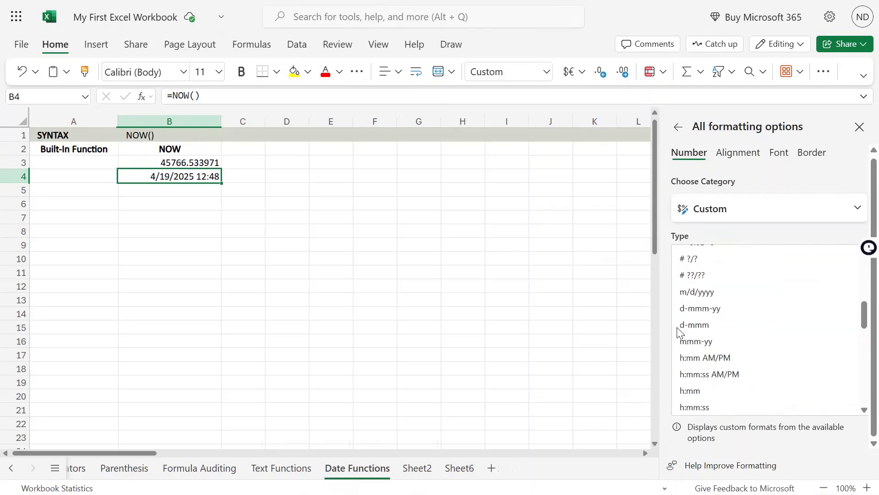
Set B4's Custom format type to General to show the underlying serial number
scroll(766, 383, "down", 3)
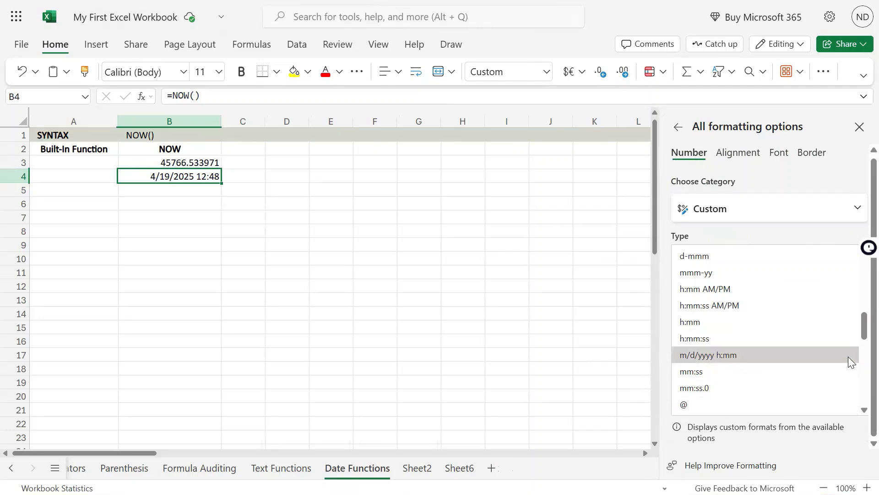
scroll(815, 366, "up", 5)
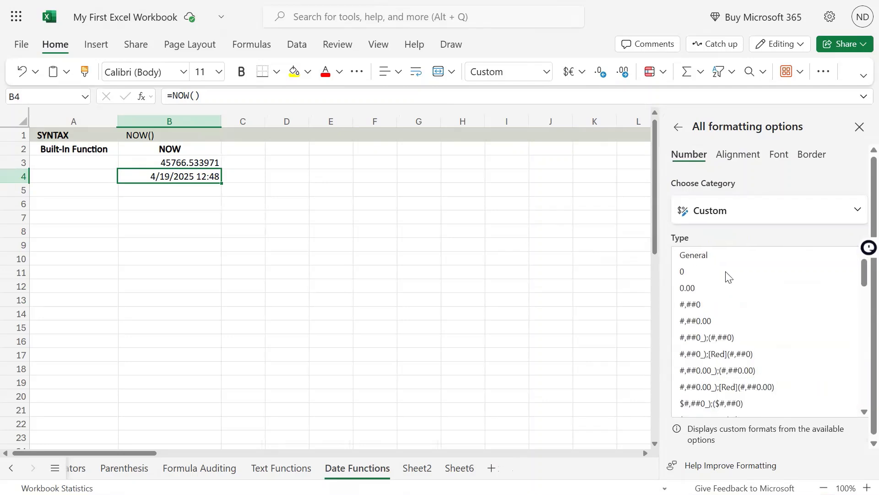
left_click(714, 255)
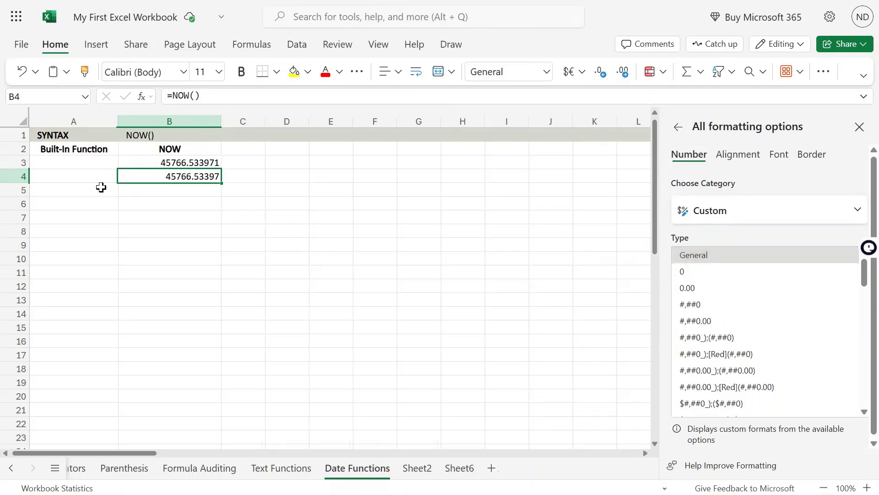
Reapply the Custom number format m/d/yyyy h:mm to B4
scroll(806, 357, "down", 8)
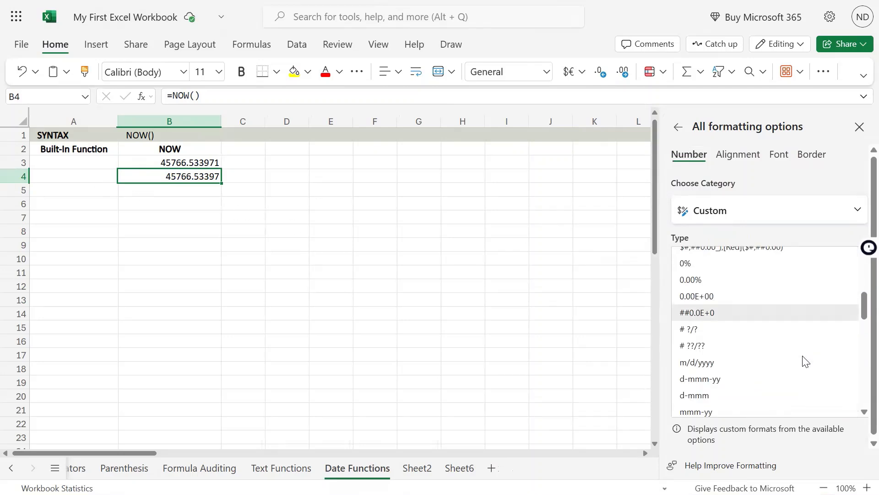
scroll(751, 369, "down", 3)
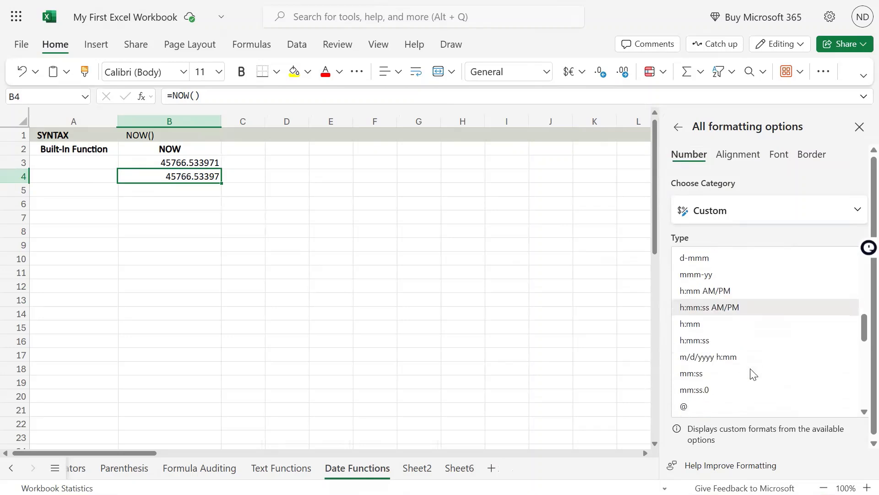
left_click(749, 356)
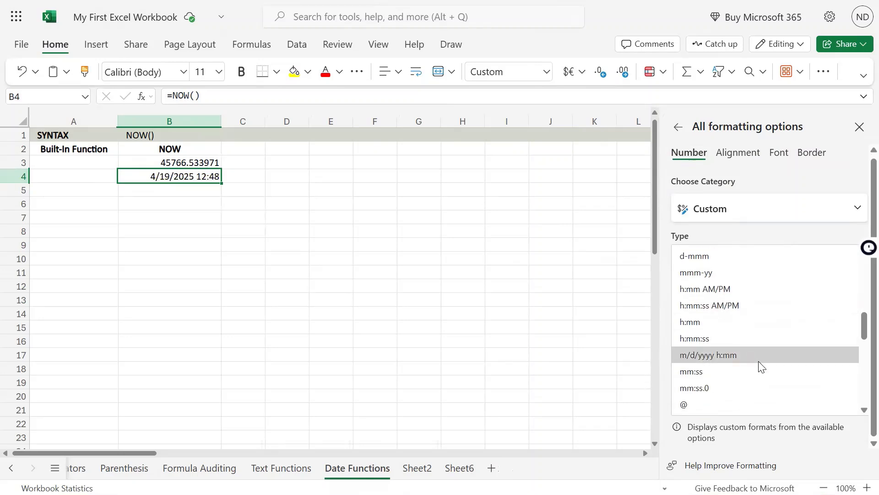
Browse the remaining Custom types and switch B4's number format category to Special
scroll(788, 371, "down", 5)
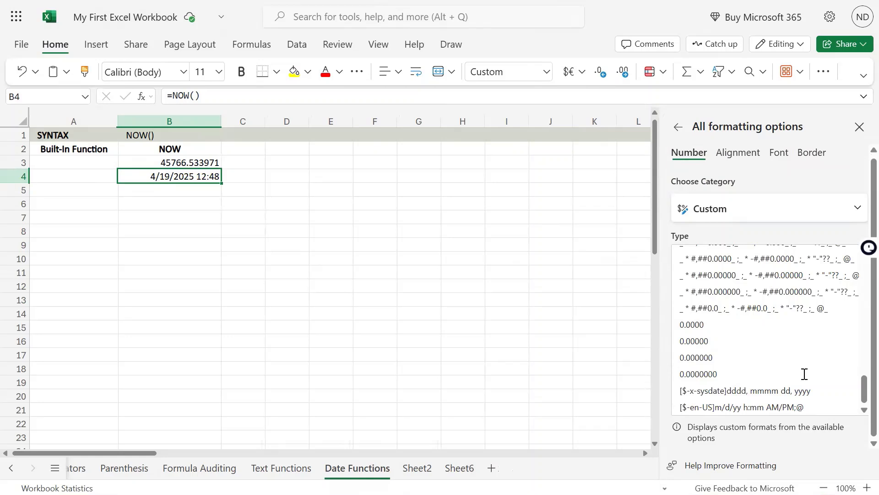
scroll(804, 374, "up", 15)
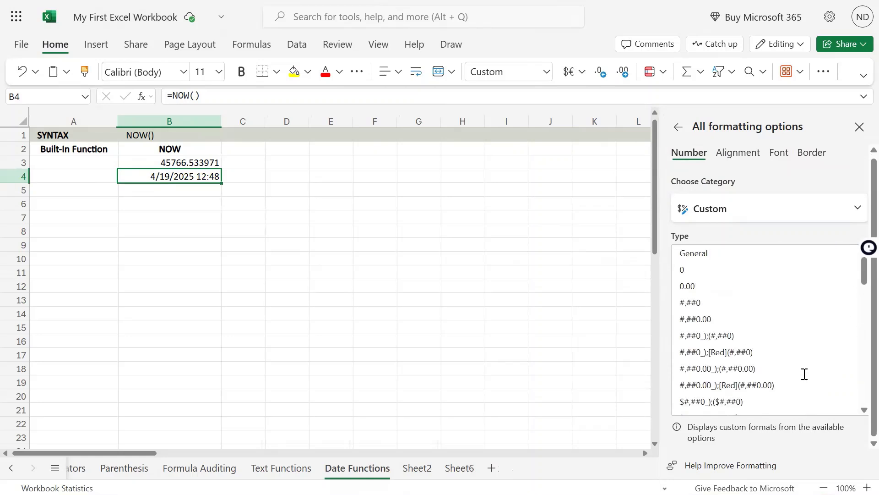
left_click(685, 216)
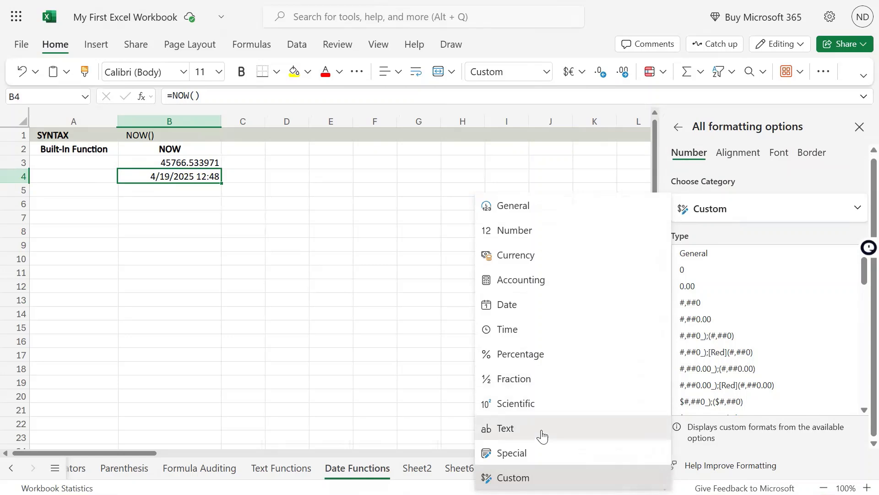
left_click(552, 454)
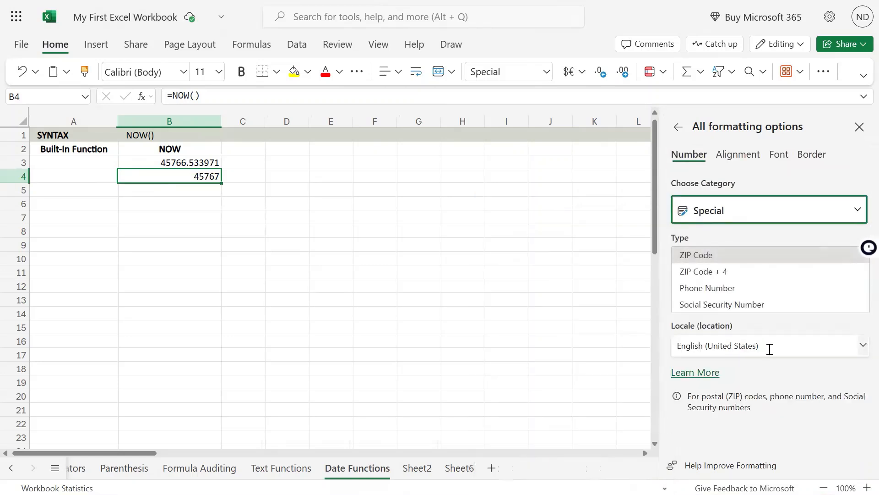
Return B4 to the Custom category with the m/d/yyyy h:mm type and reselect the cell to check it
left_click(768, 220)
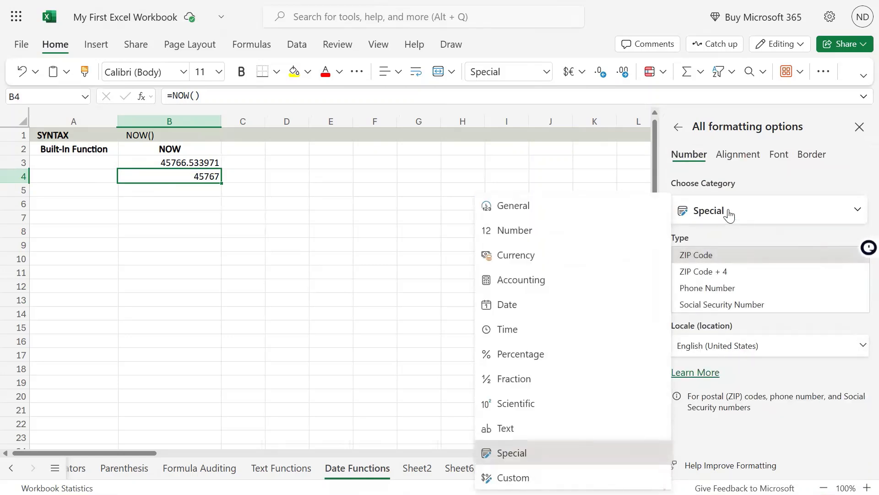
left_click(527, 477)
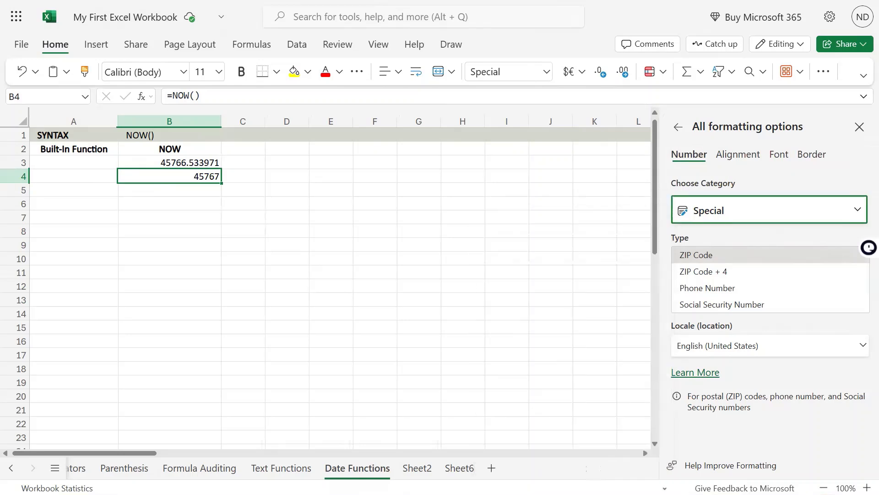
scroll(762, 388, "down", 5)
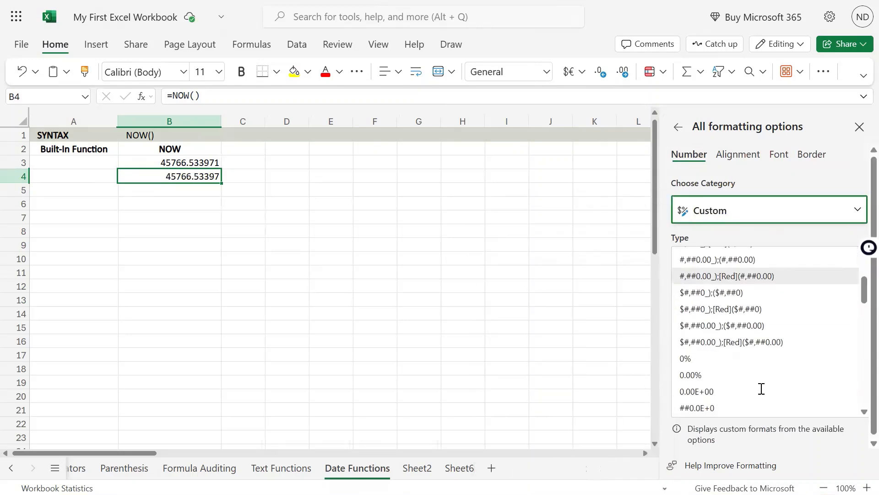
scroll(742, 382, "up", 3)
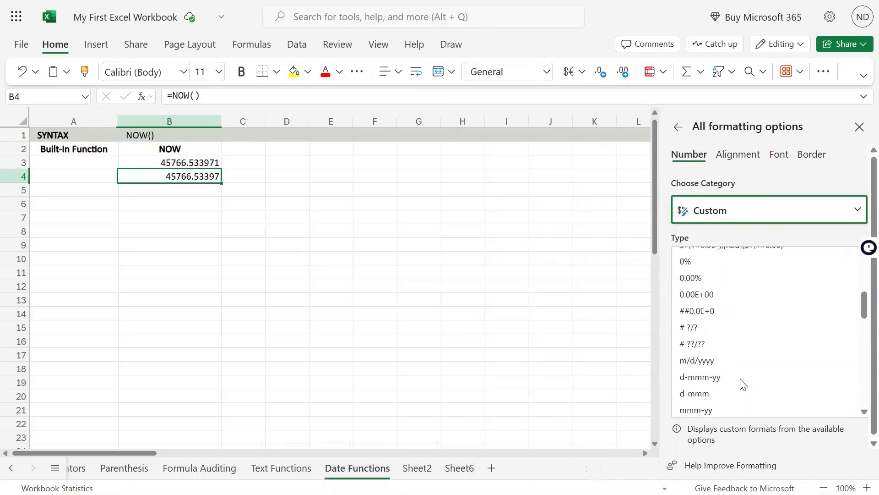
scroll(740, 381, "down", 1)
scroll(742, 383, "down", 3)
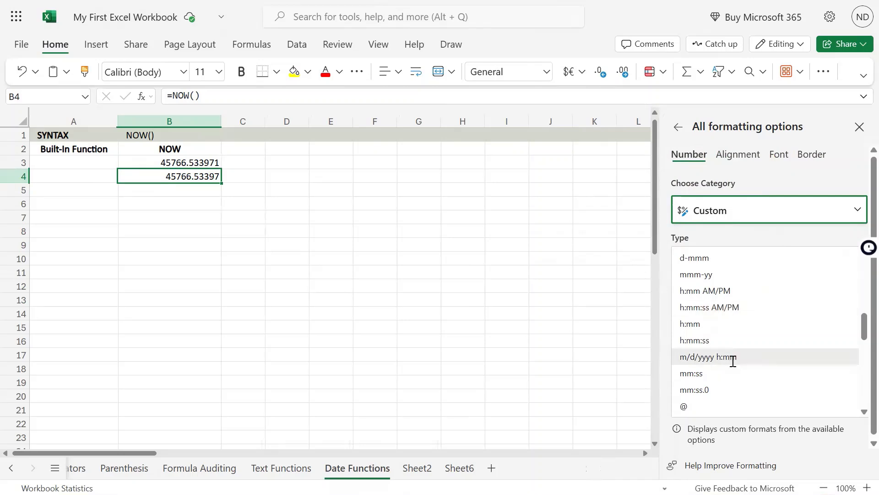
left_click(689, 353)
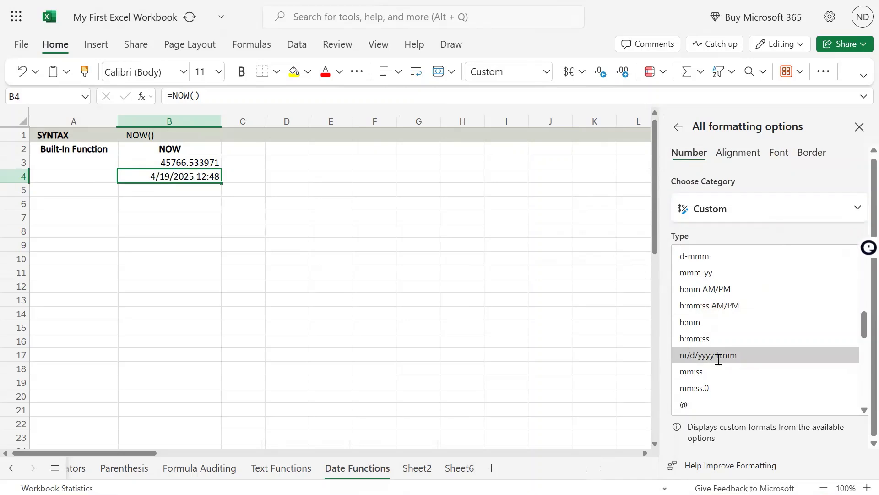
left_click(201, 204)
left_click(203, 177)
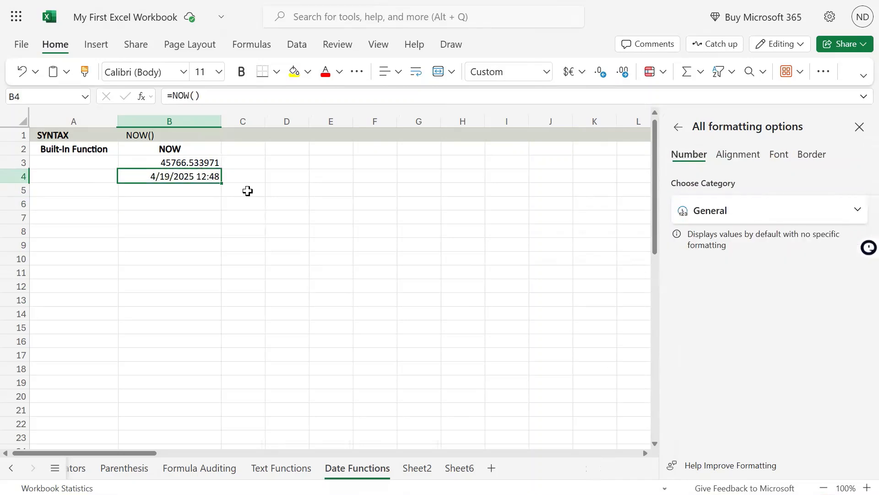
Enter the formula =B4-10 in B5 to subtract 10 days from the current date and time, and reselect B5
mouse_move(438, 2)
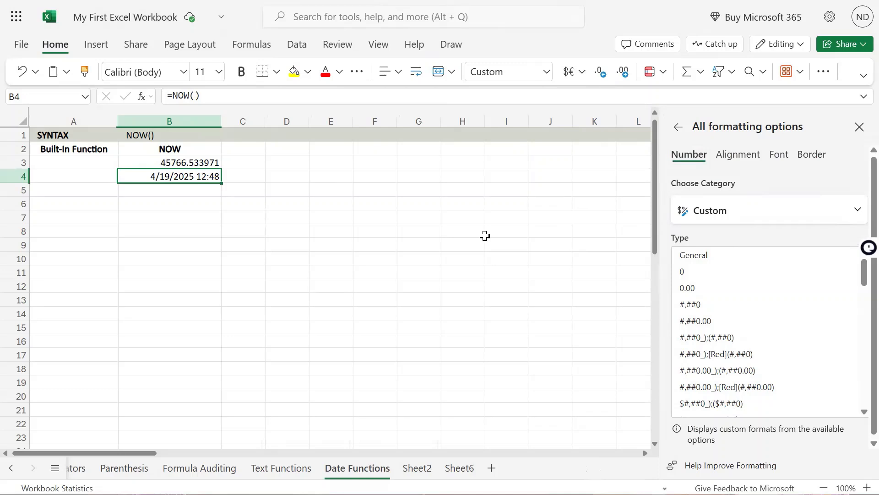
left_click(213, 190)
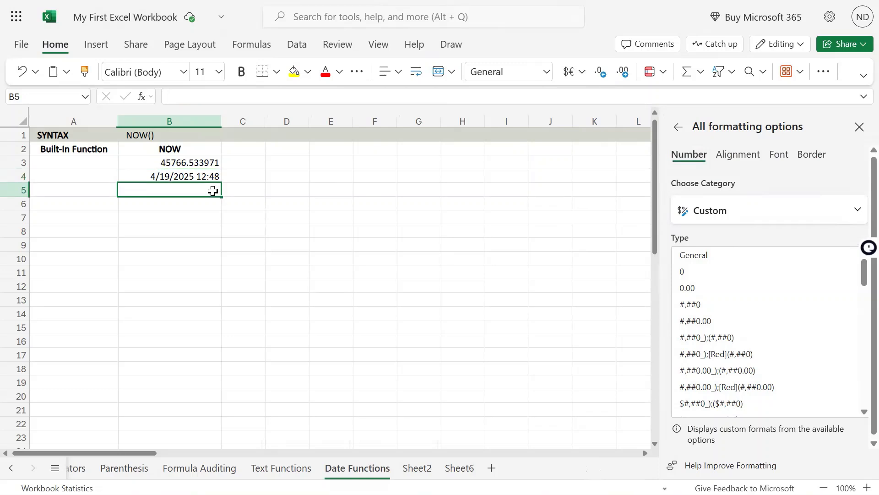
key("F2")
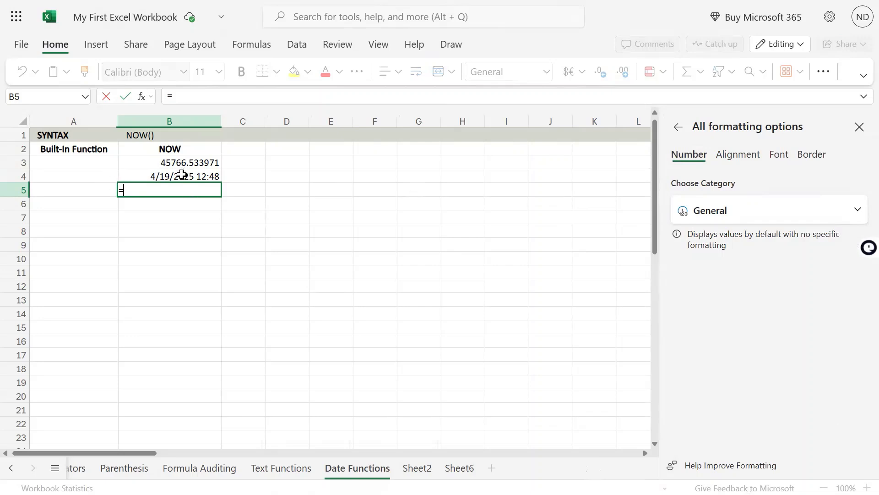
left_click(182, 174)
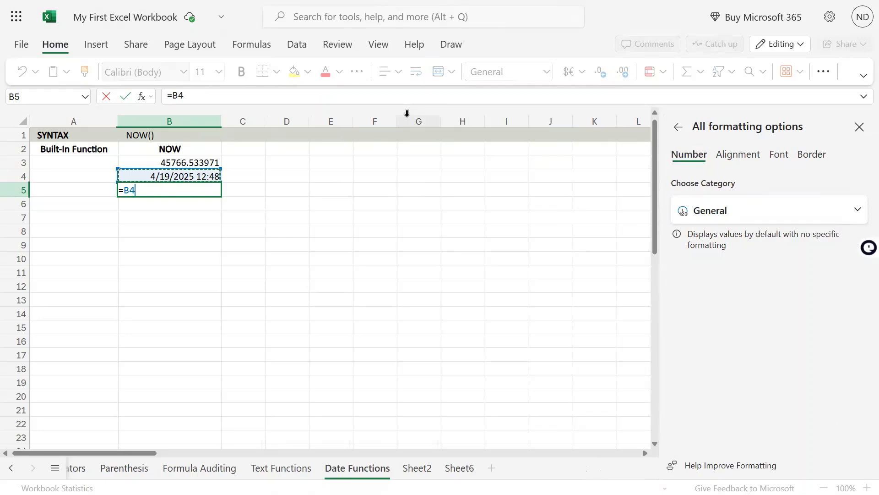
type("-10")
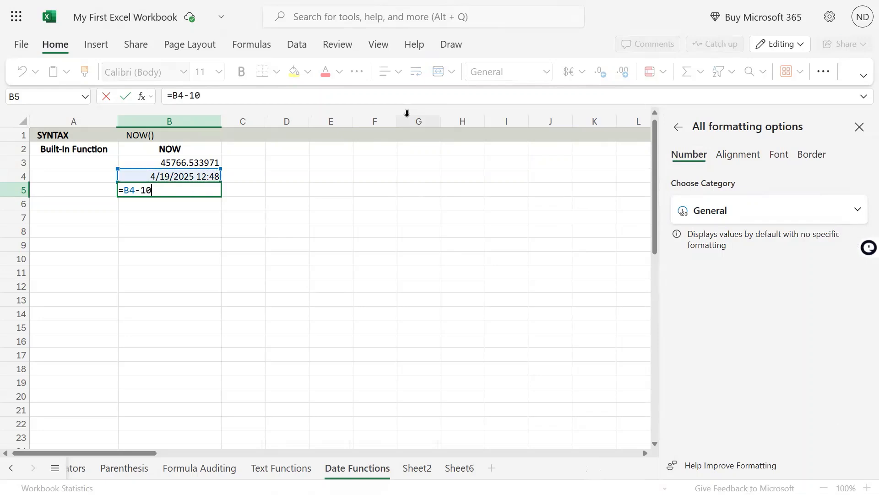
key("Return")
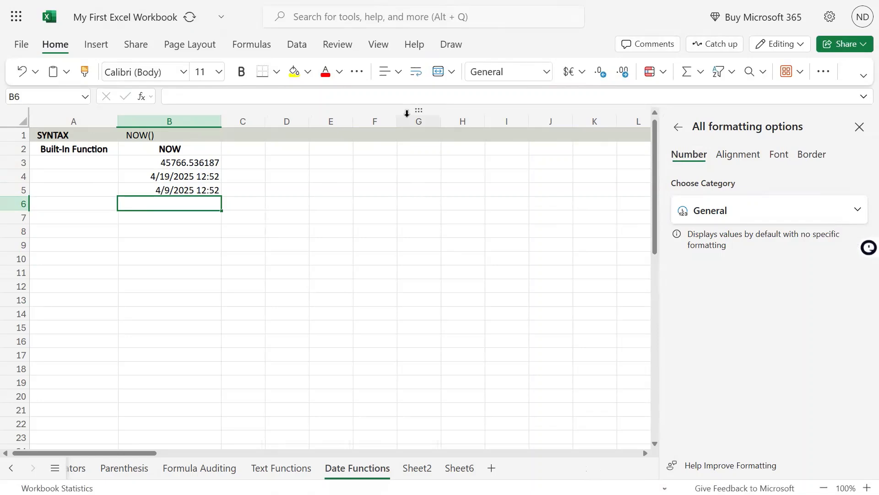
key("Up")
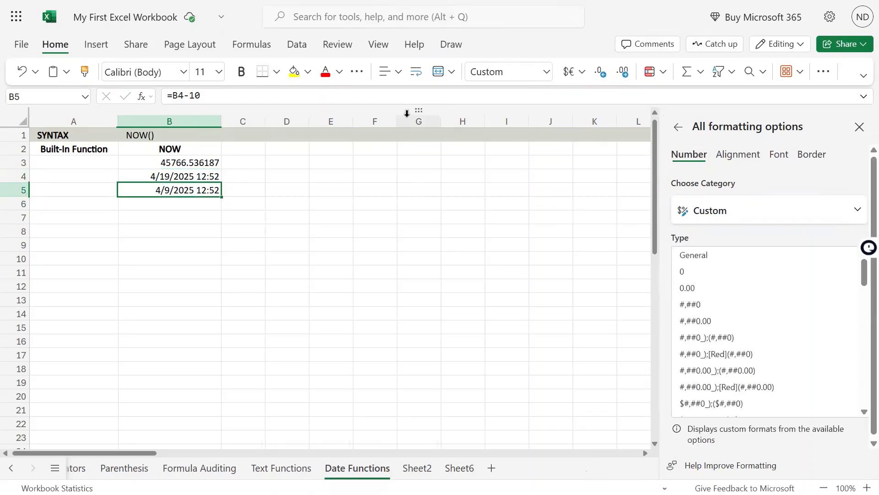
key("Left")
key("Right")
key("Down")
key("Up")
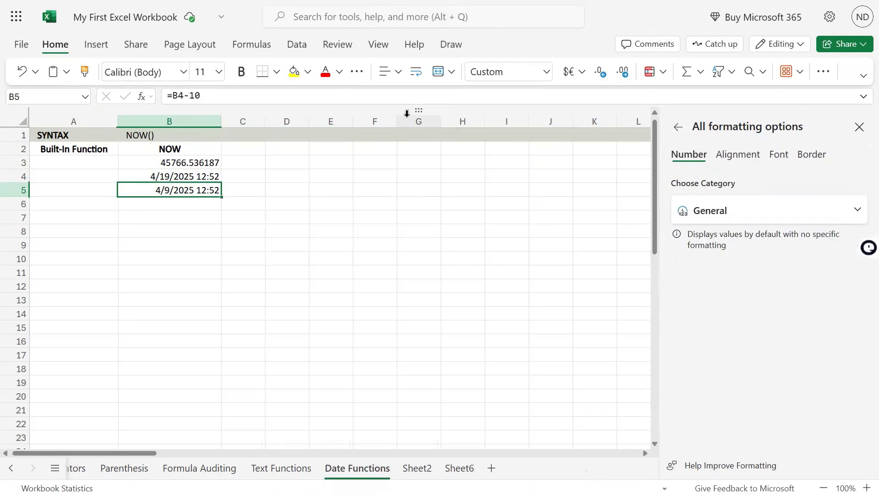
key("Down")
type("=")
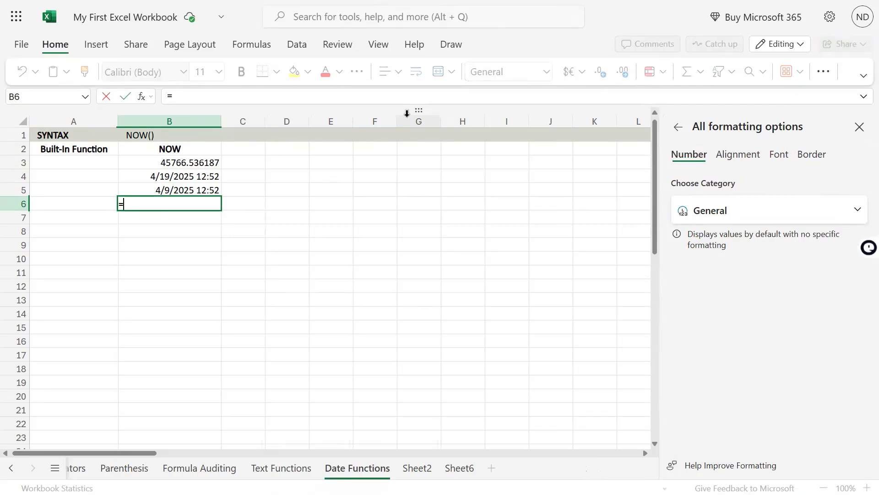
key("Up")
key("Up")
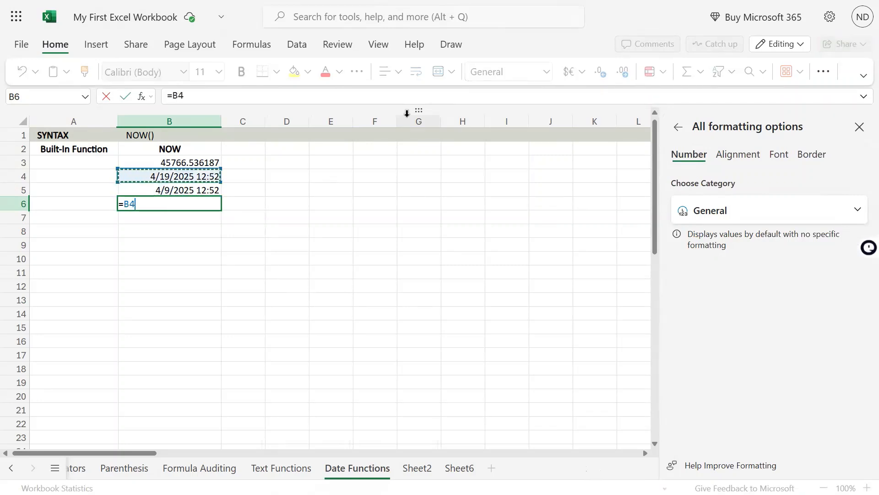
key("Escape")
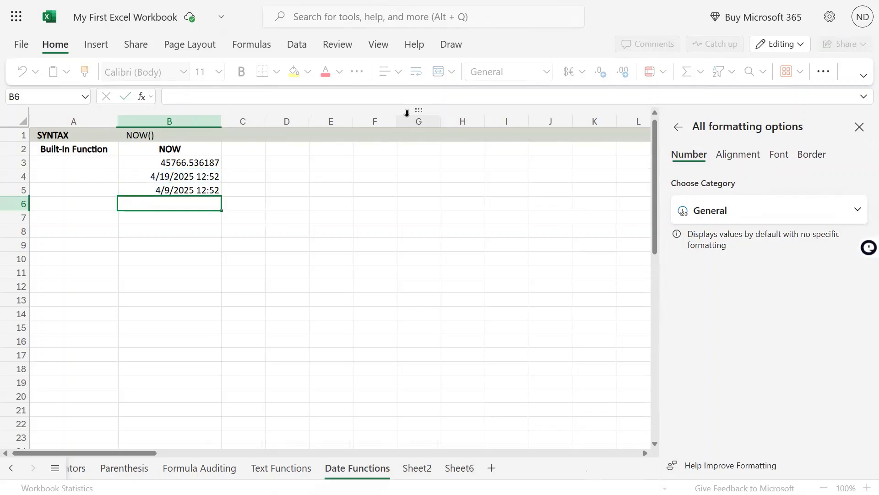
Enter the formula =B4+15 in B6 to add 15 days to the current date and time, and reselect B6
type("=")
key("Up")
key("Up")
key("Up")
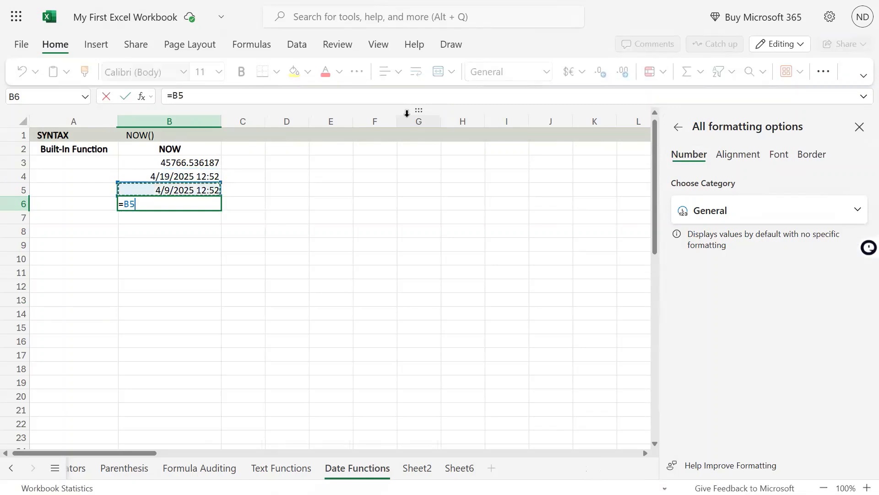
key("Down")
type("-")
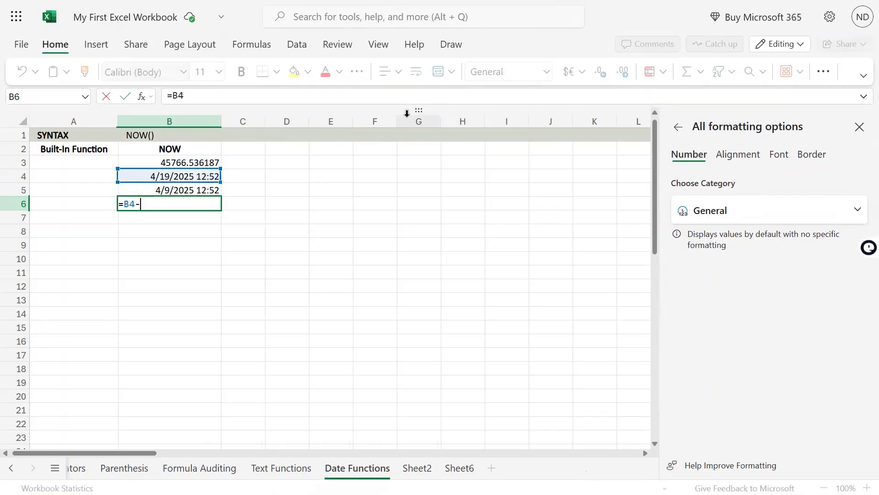
key("BackSpace")
type("+15")
key("Return")
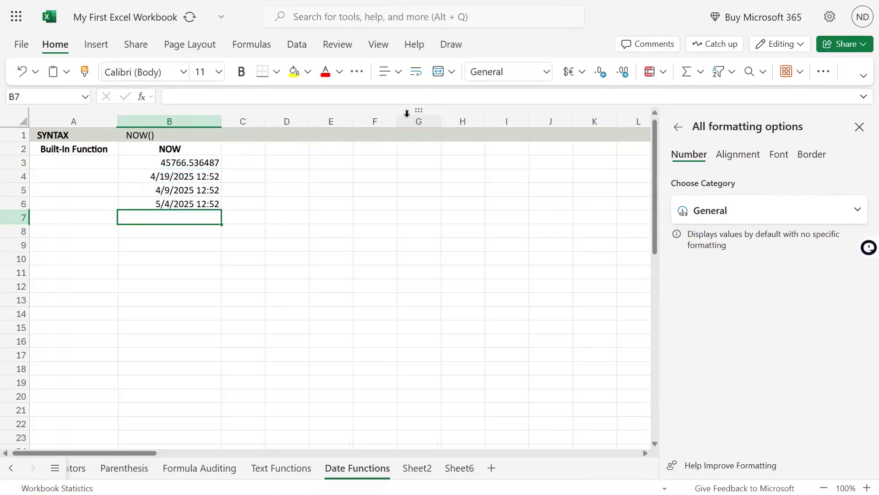
key("Up")
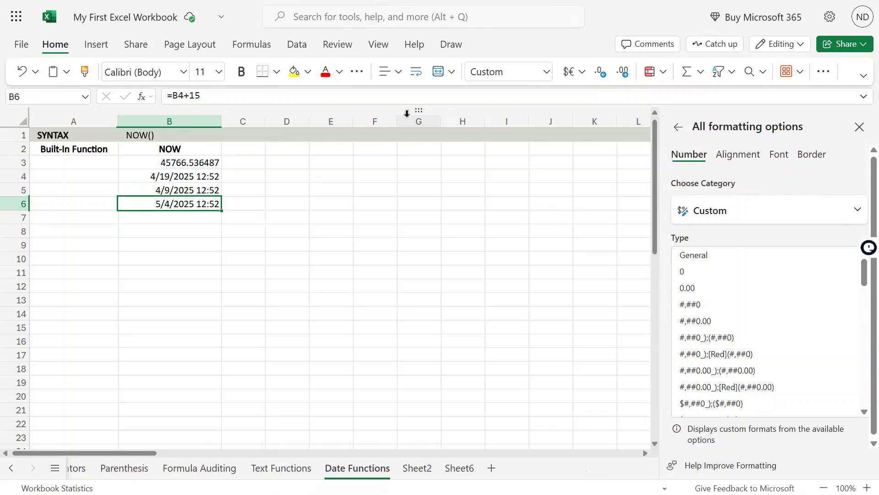
key("Left")
key("Right")
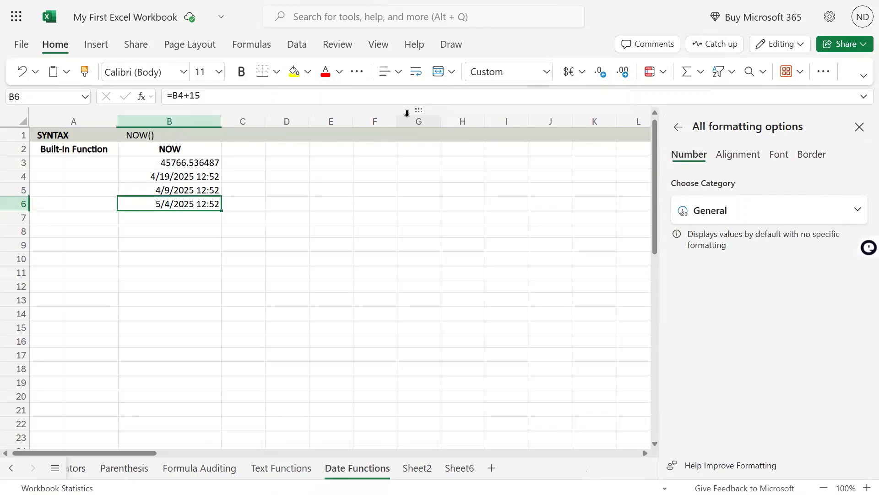
Review the NOW formula in B4 and the formulas in B5 and B6 that subtract and add days
key("Up")
key("Up")
key("Up")
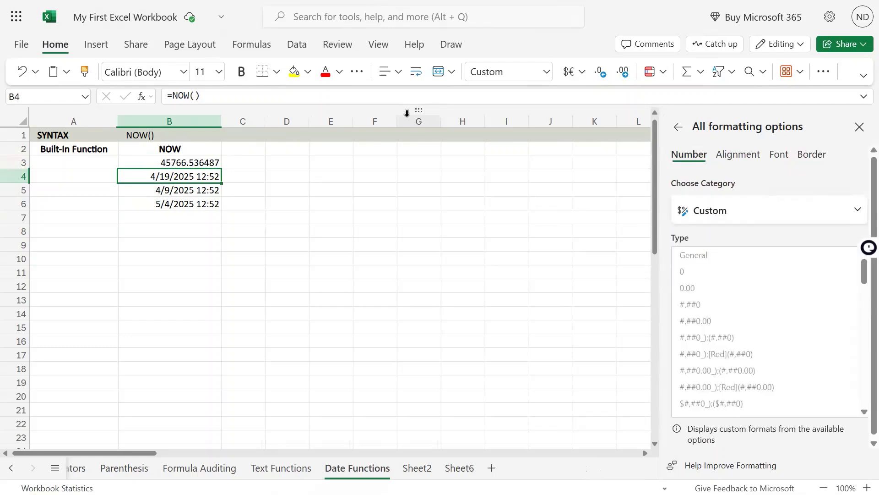
key("Down")
key("Down")
key("F2")
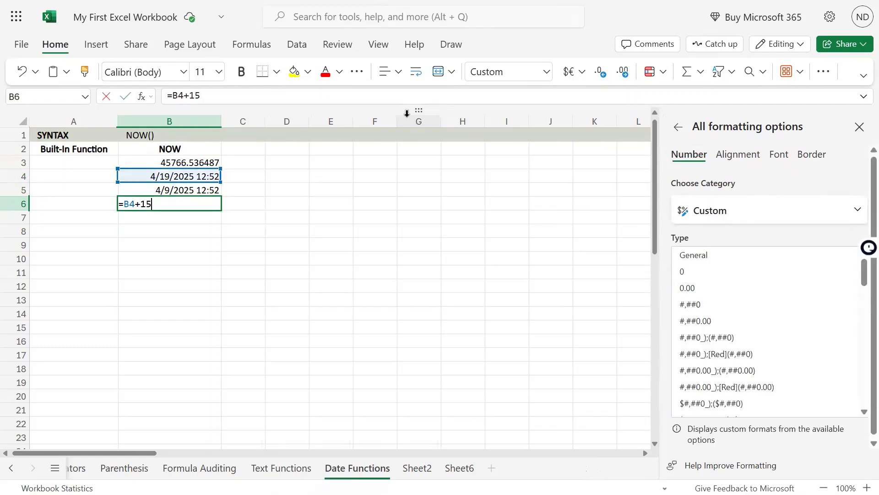
key("Escape")
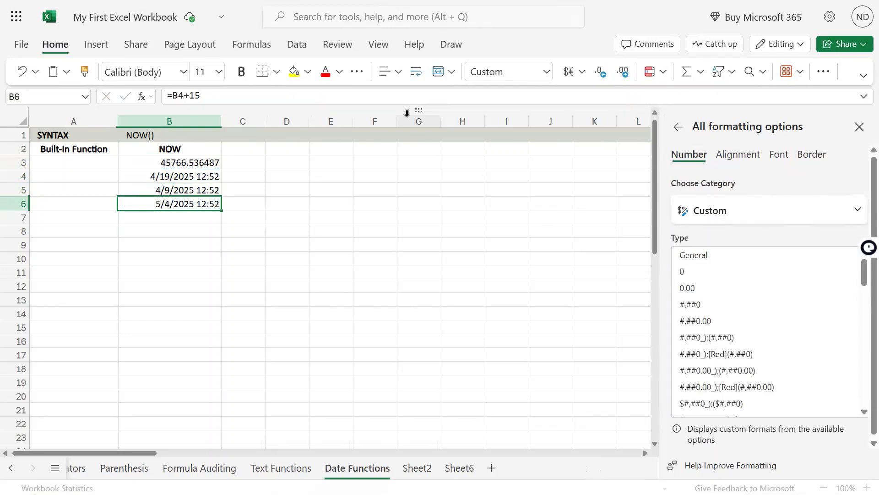
key("Left")
key("Right")
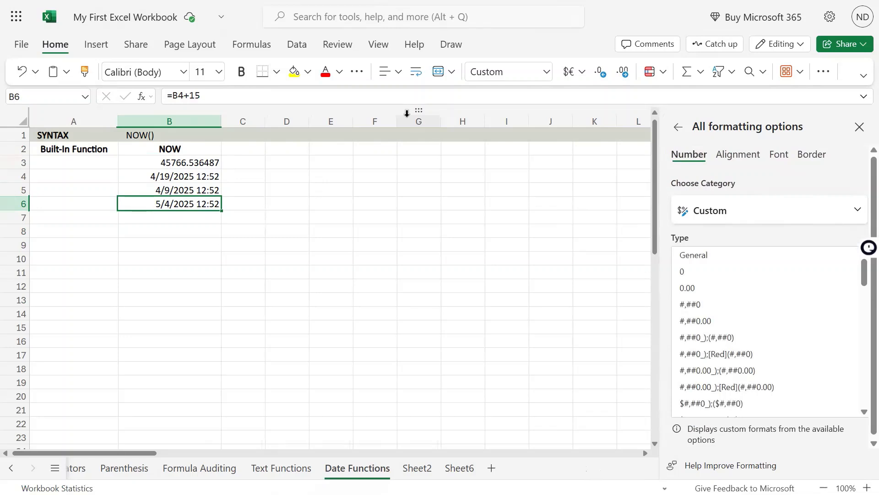
mouse_move(439, 1)
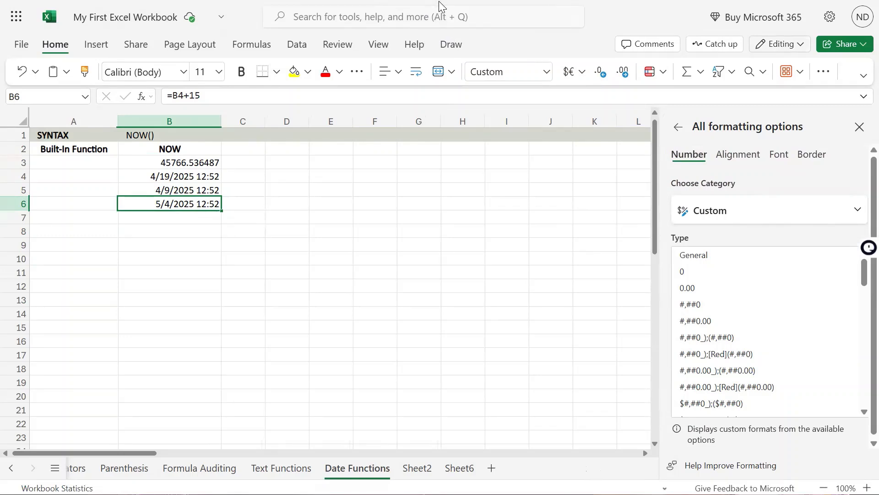
left_click(192, 180)
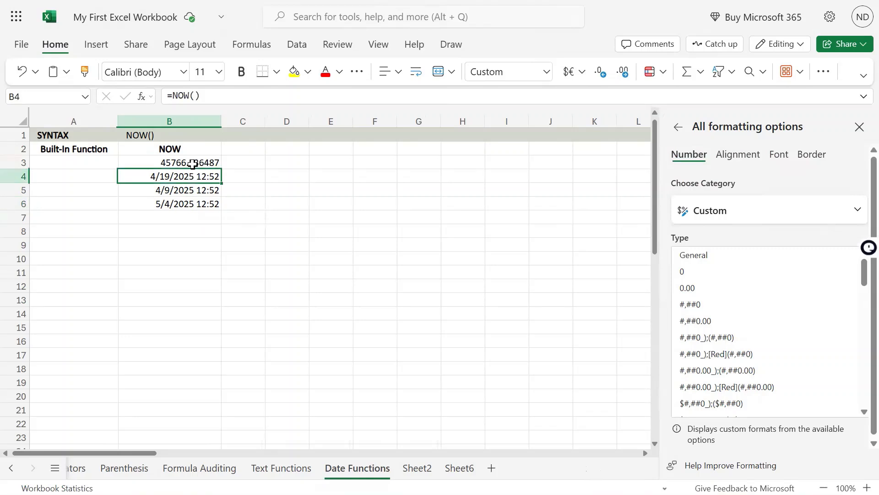
left_click(182, 219)
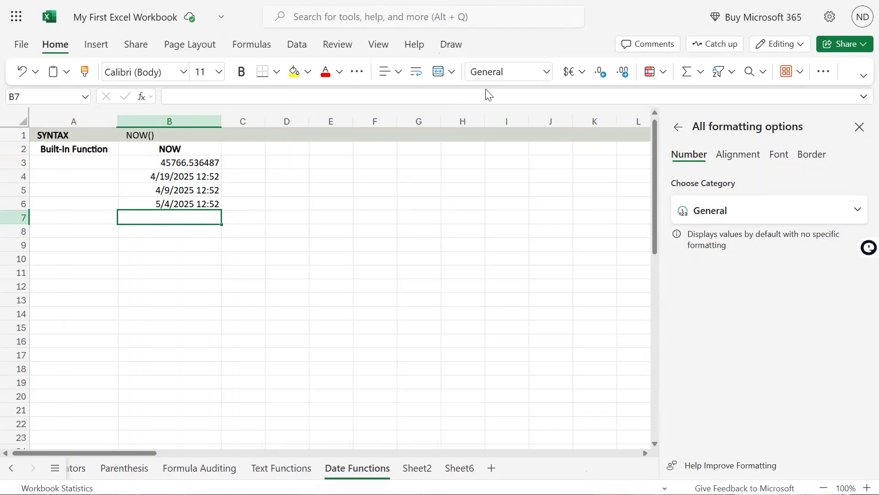
left_click(147, 196)
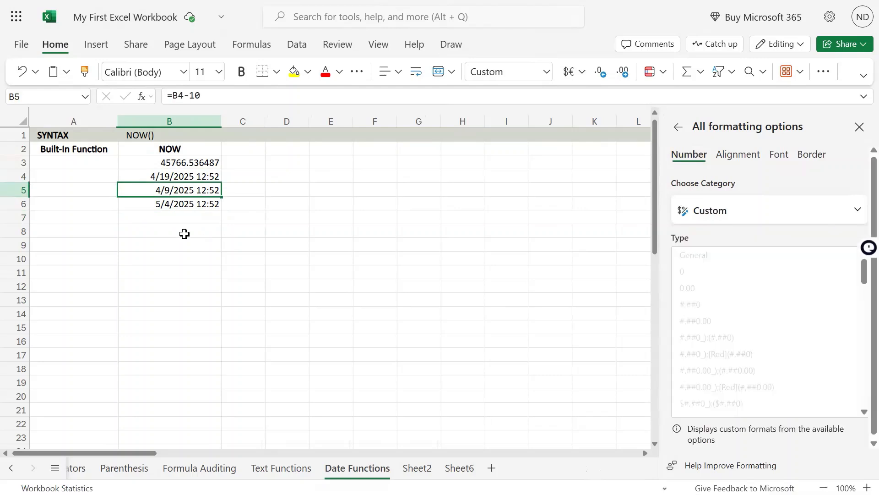
left_click(183, 215)
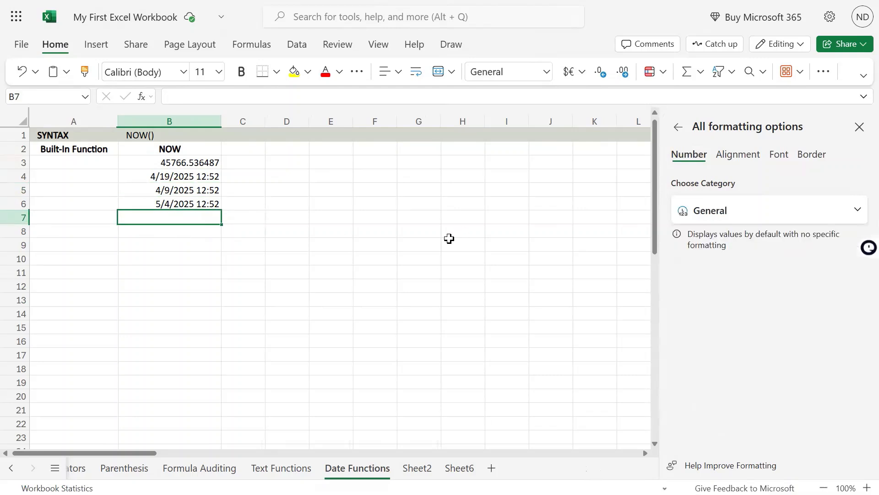
type("=")
key("Up")
key("Up")
key("Up")
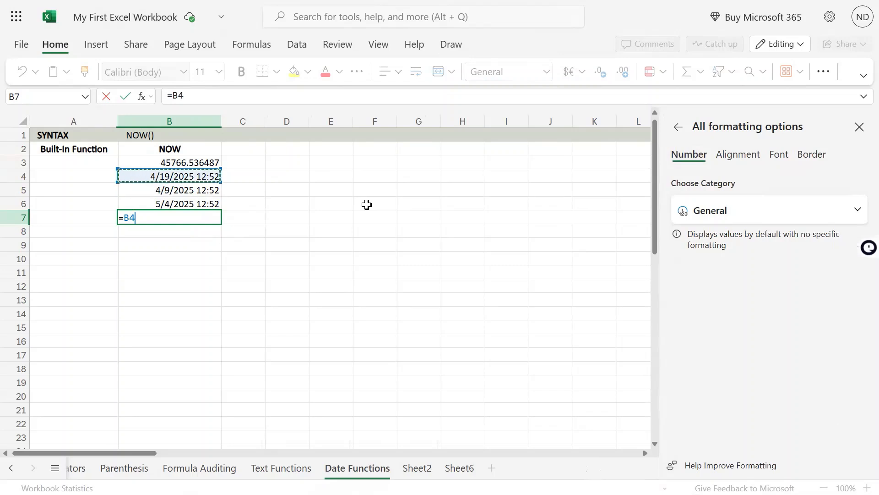
key("Escape")
Enter the formula =DAY(NOW()) in B7 to extract the day from the current date, and reselect B7
type("=day(")
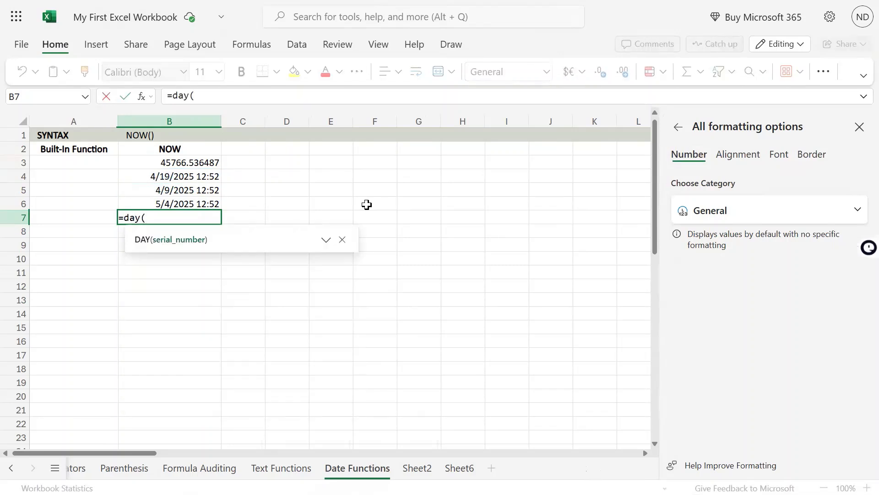
type("now")
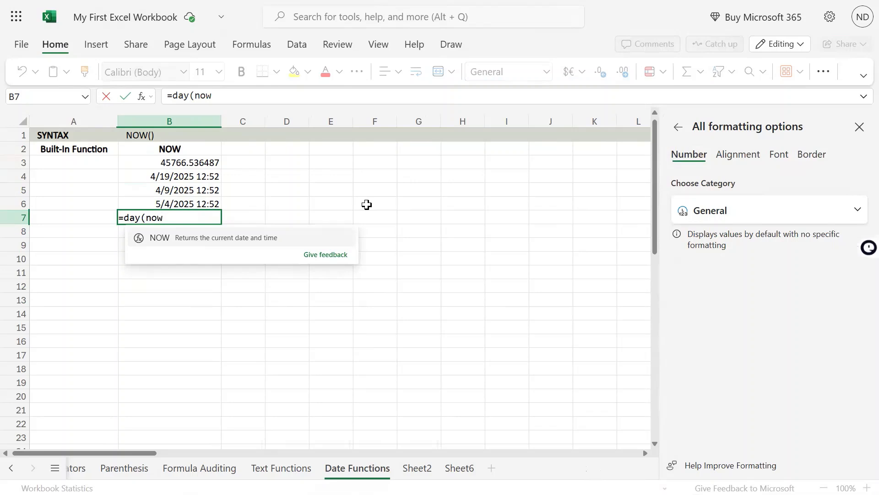
type("())")
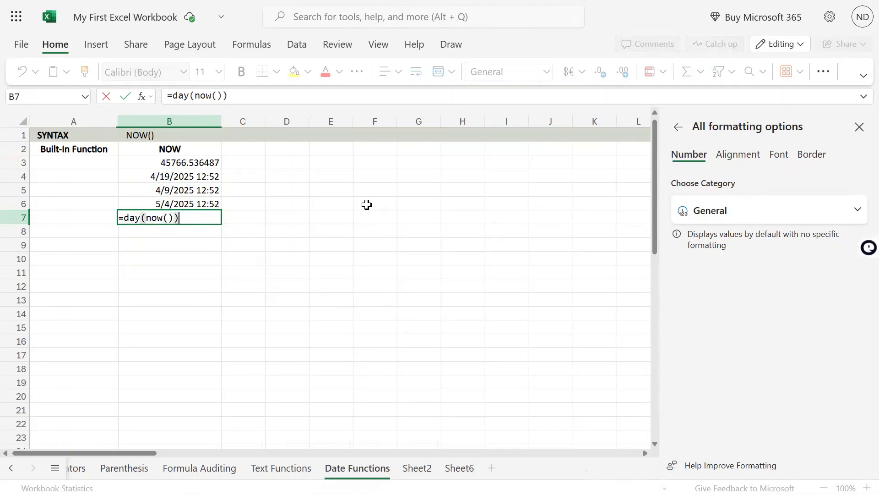
key("Return")
key("Up")
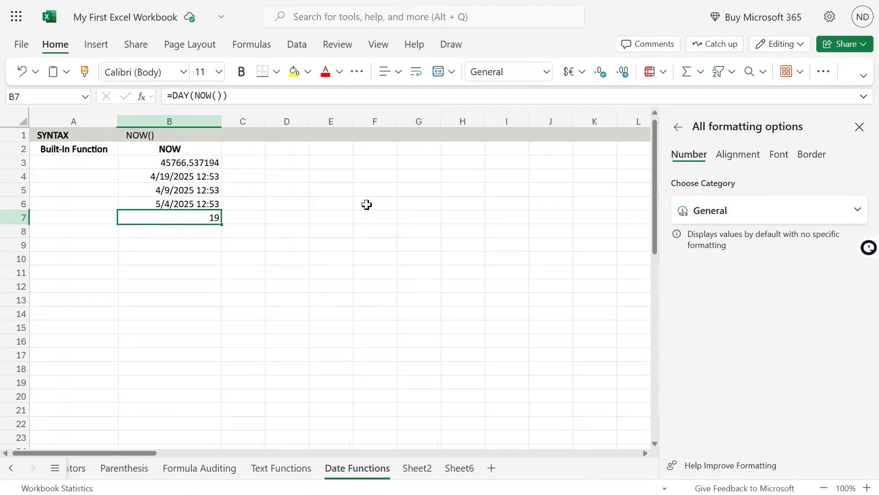
Compare the day extracted in B7 with the full date and time in B4
key("Up")
key("Up")
key("Up")
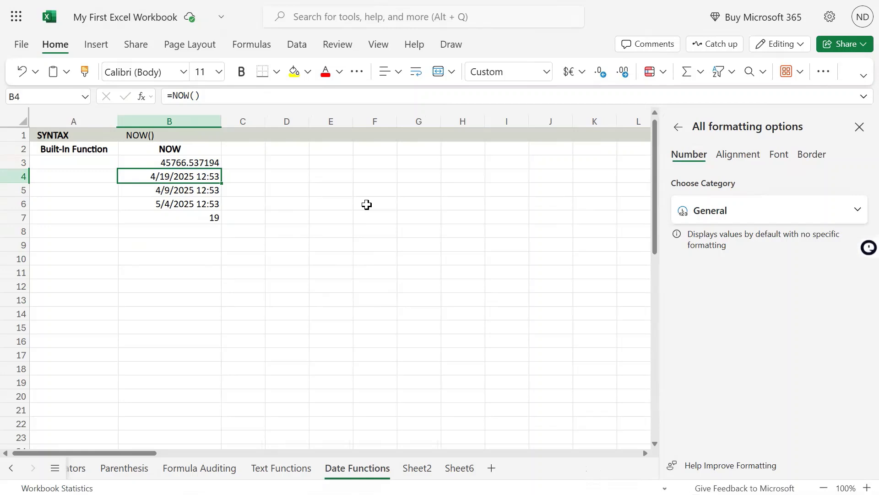
key("Down")
key("Down")
key("Down")
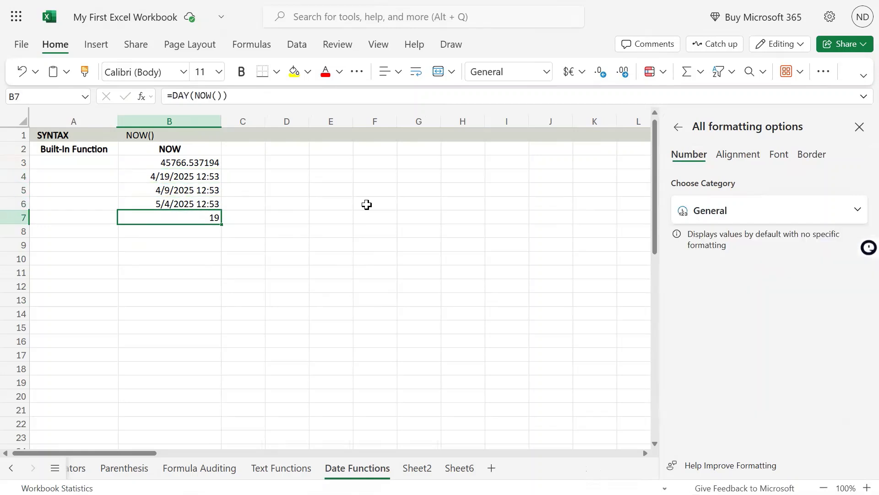
Inspect the NOW formula in B3 and replace it with its static value using a values-only paste
key("Up")
key("Up")
key("Up")
key("Up")
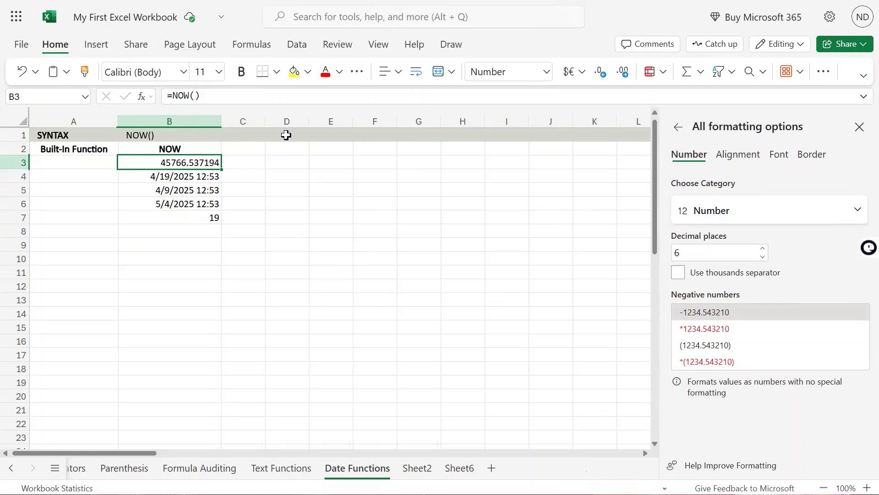
double_click(187, 162)
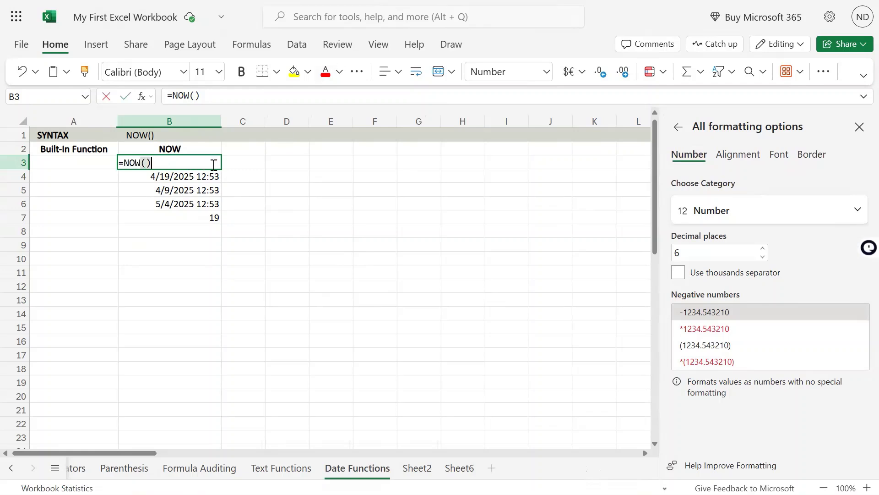
key("Escape")
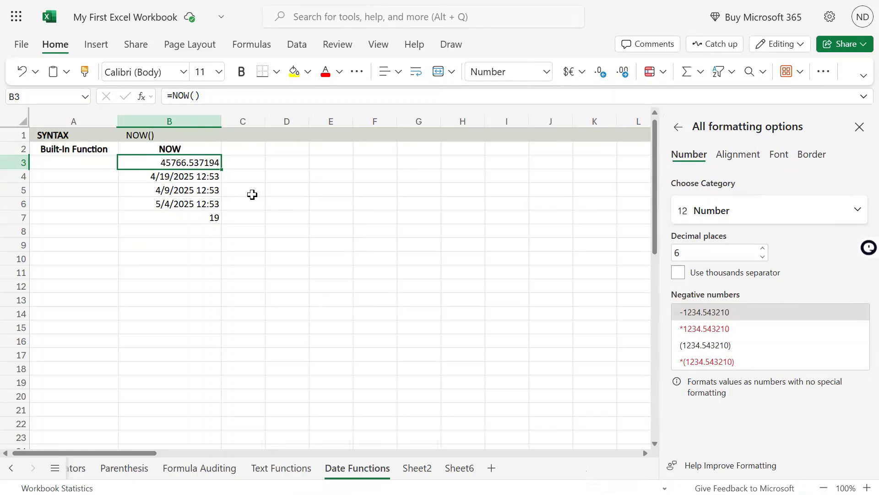
key("ctrl+c")
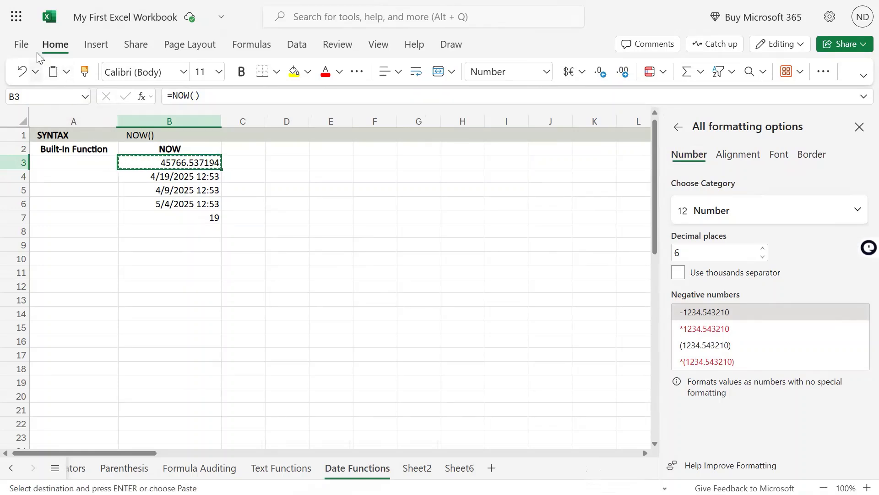
left_click(65, 72)
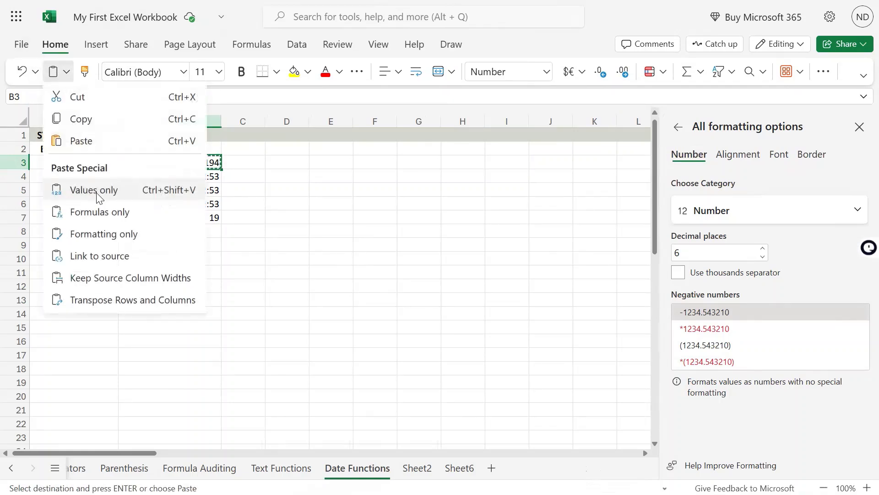
left_click(98, 191)
left_click(341, 188)
Examine the static serial number in B3, highlighting its whole-number date part and its decimal time part
double_click(190, 163)
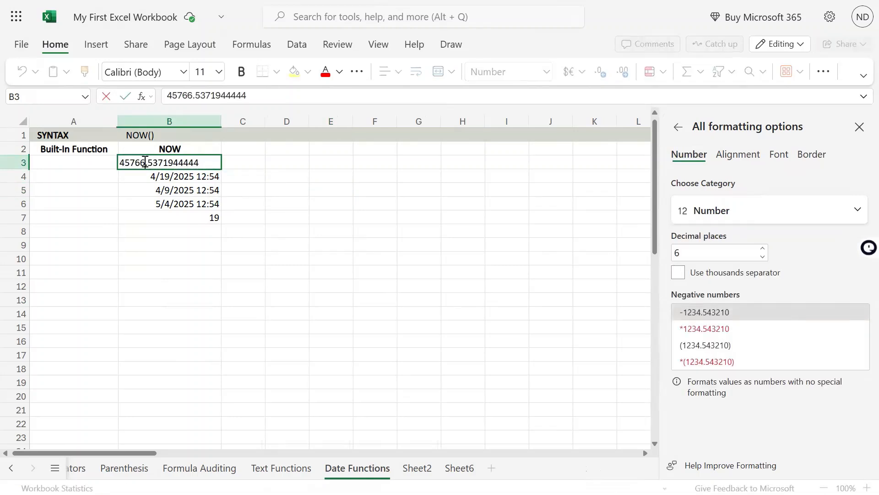
left_click_drag(145, 162, 96, 166)
left_click(150, 163)
left_click_drag(150, 163, 209, 164)
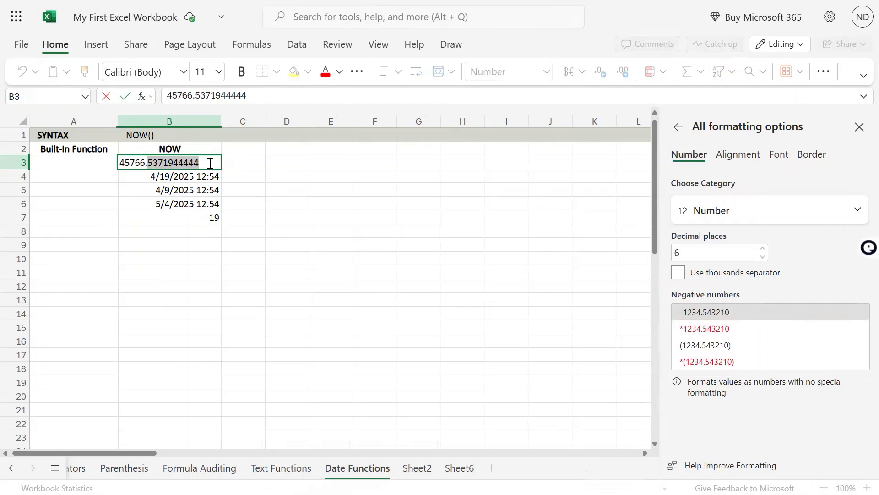
key("Escape")
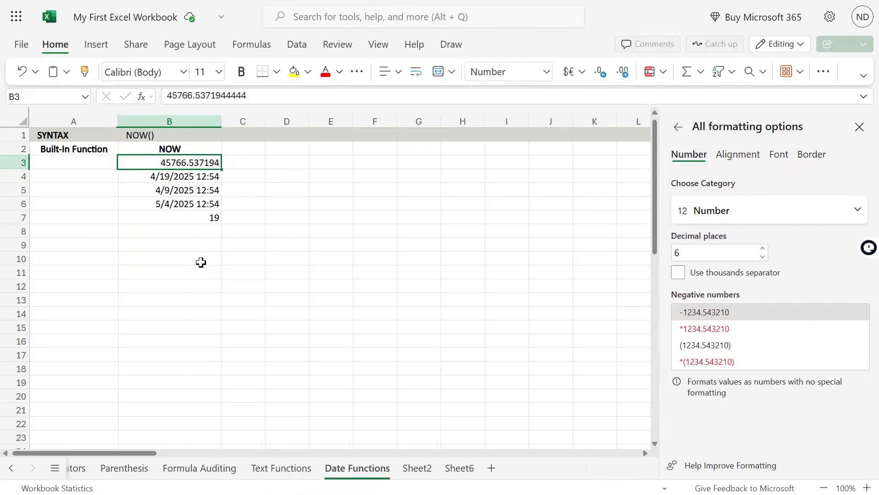
Enter the formula =NOW() in B10
left_click(192, 257)
type("=")
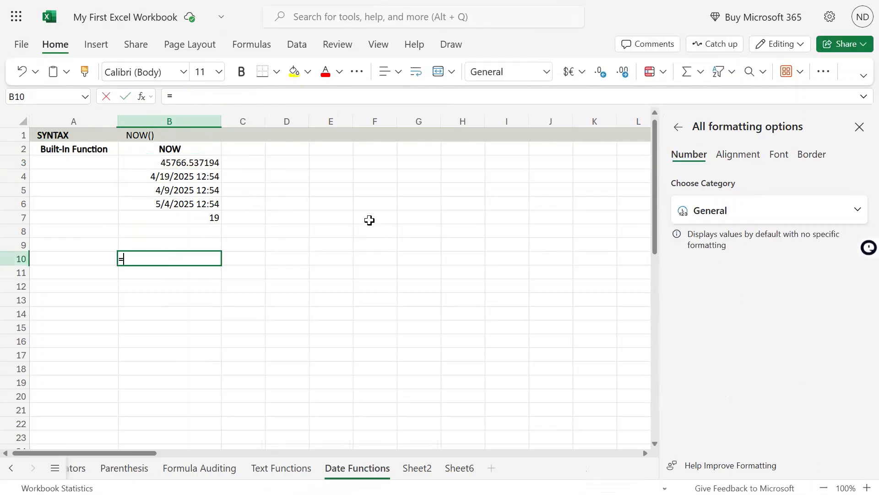
type("now")
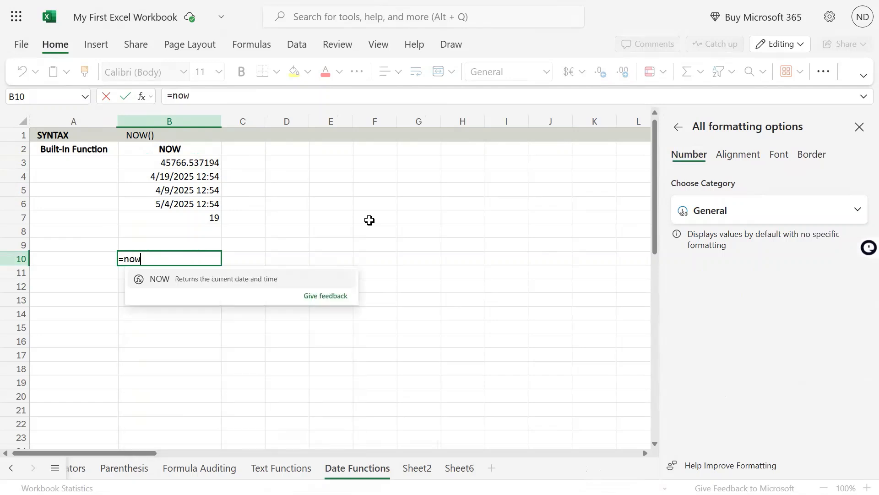
type("()")
key("Return")
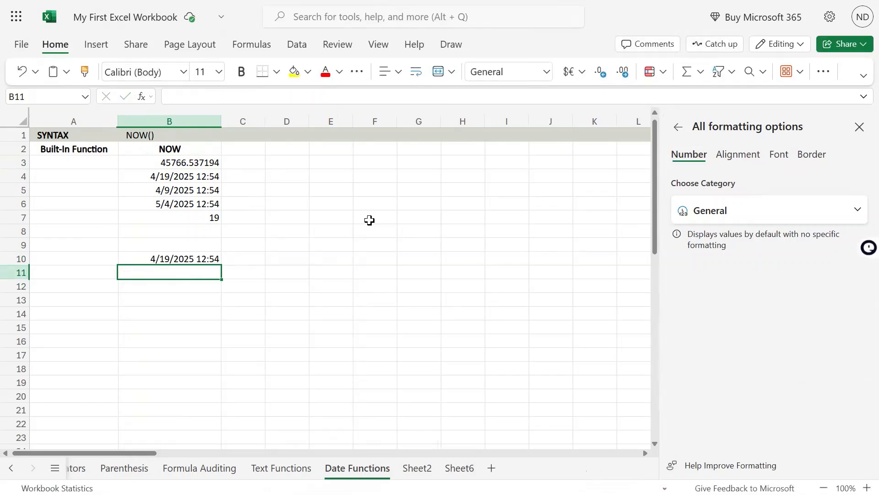
Format B10 as Number and increase it to 7 decimal places
key("Up")
key("Up")
key("Up")
key("Up")
key("Up")
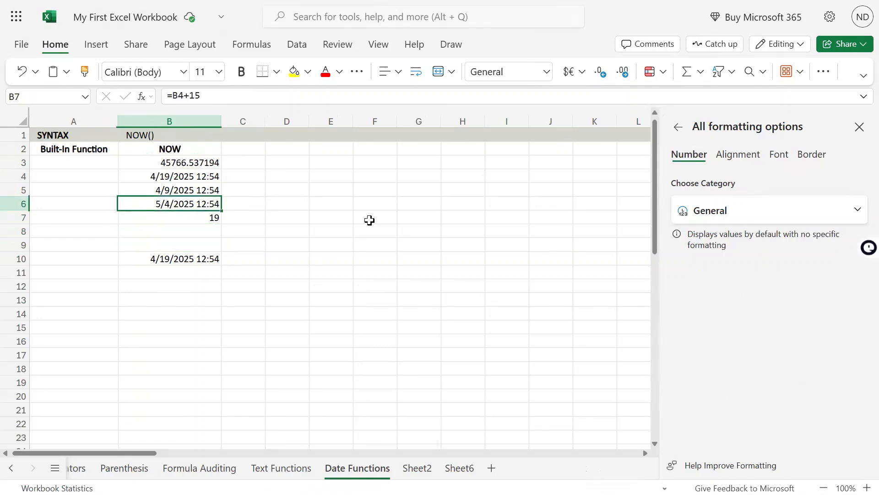
key("Down")
key("Down")
key("Down")
key("Down")
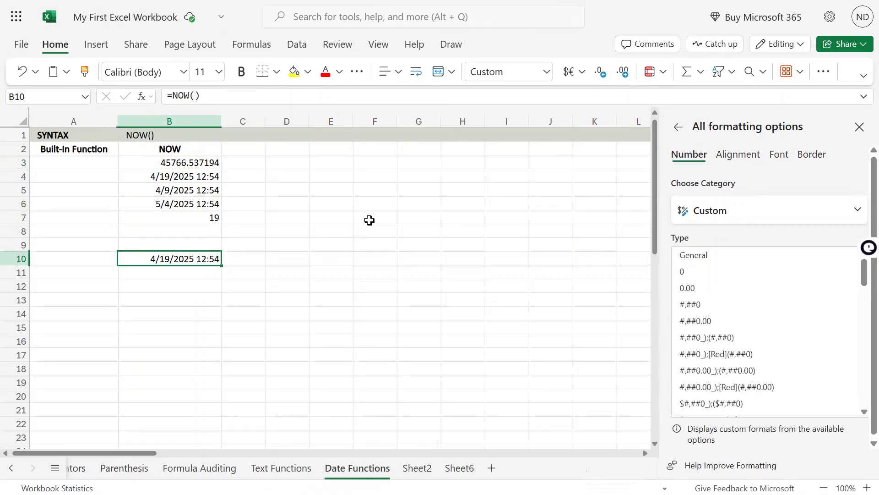
left_click(529, 73)
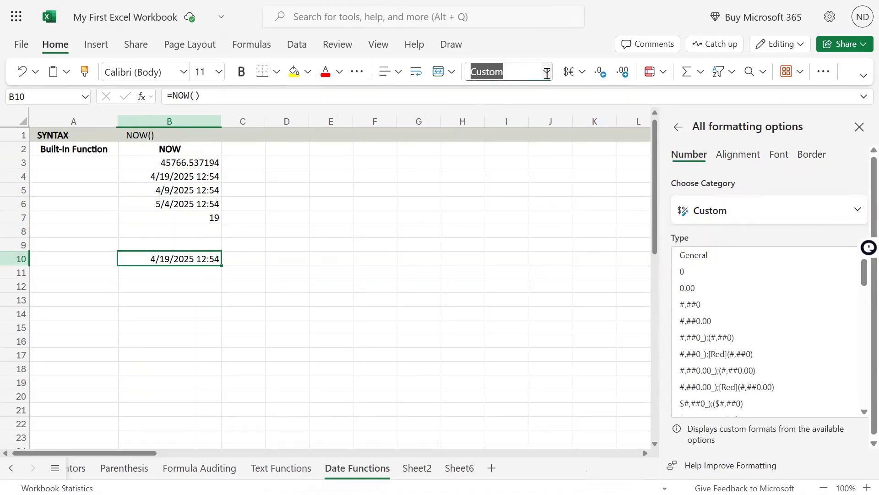
left_click(546, 71)
left_click(514, 112)
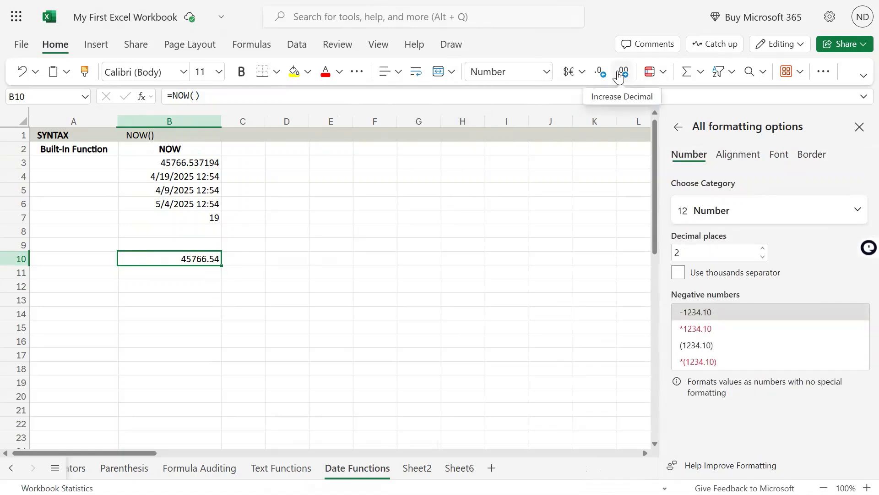
left_click(620, 75)
left_click(619, 76)
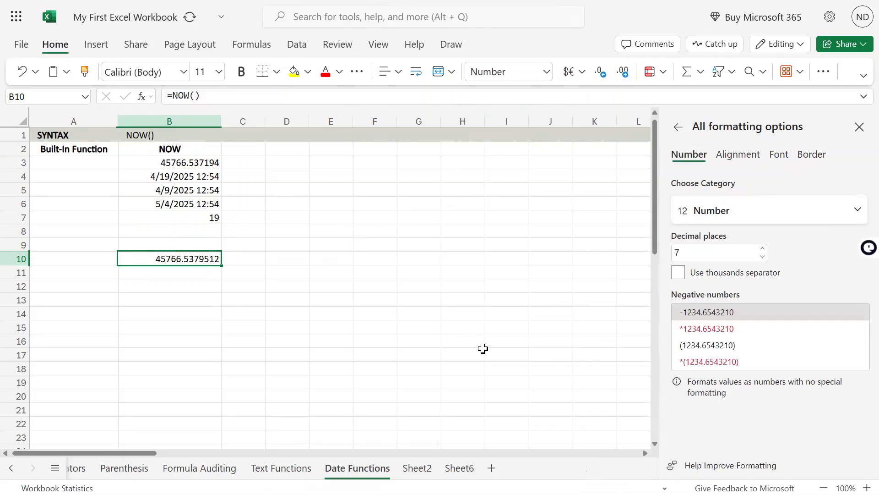
Copy B10's NOW formula into B11 and compare the two cells
key("ctrl+c")
key("Down")
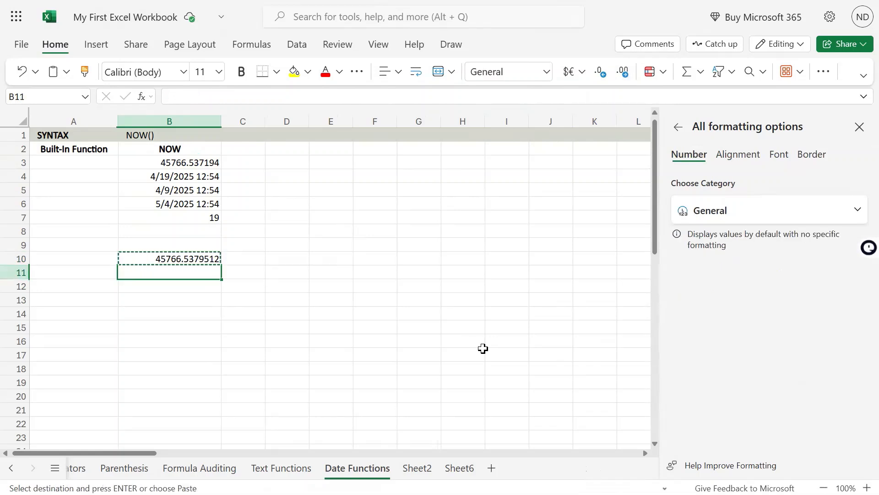
key("ctrl+v")
key("Up")
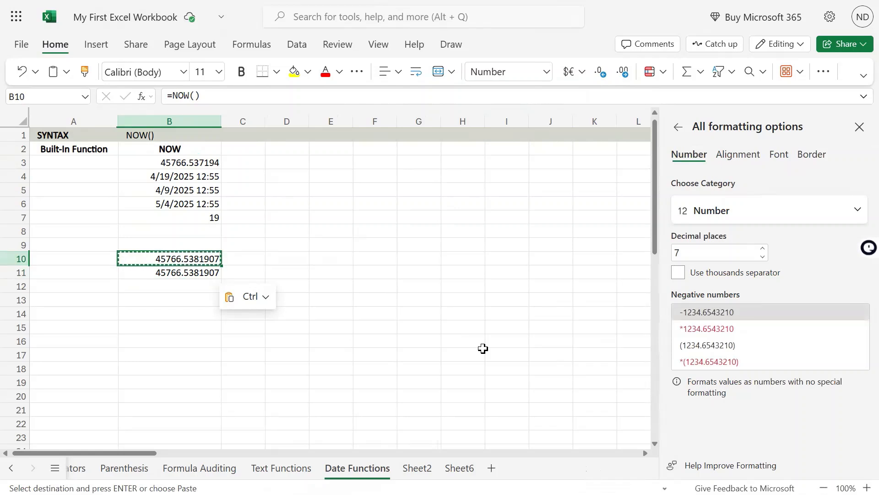
key("Down")
key("Up")
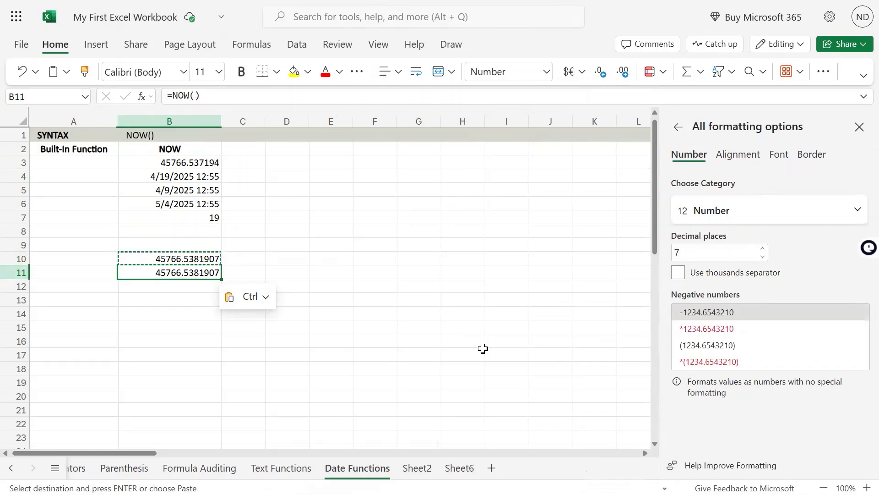
Copy B11's NOW formula into B12 and compare the results in B10 to B12
key("ctrl+c")
key("Down")
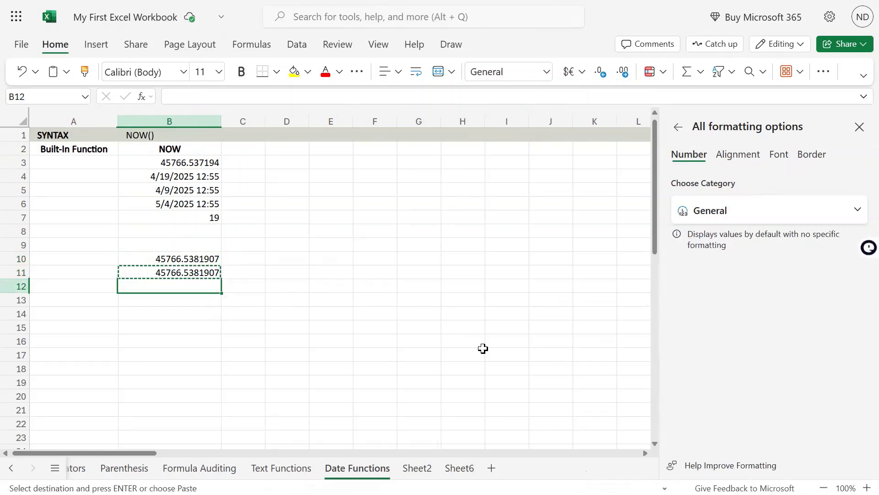
key("ctrl+v")
key("Up")
key("Up")
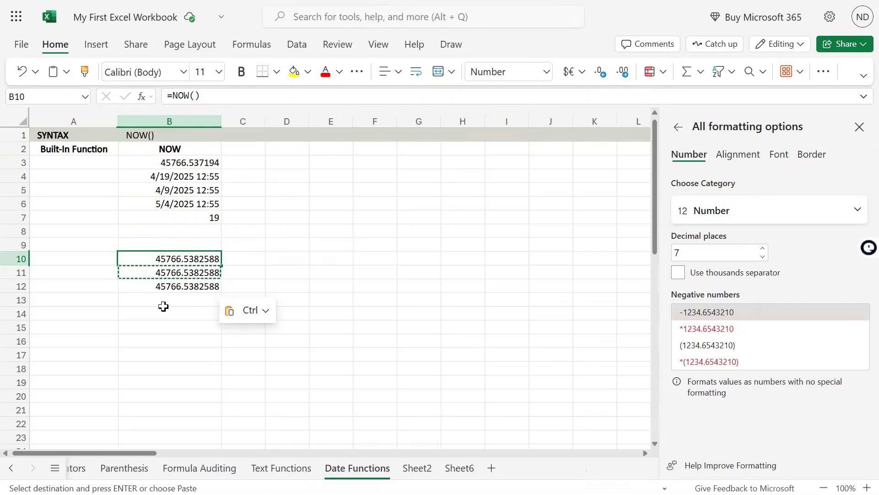
Set the workbook's calculation mode to Manual
mouse_move(440, 5)
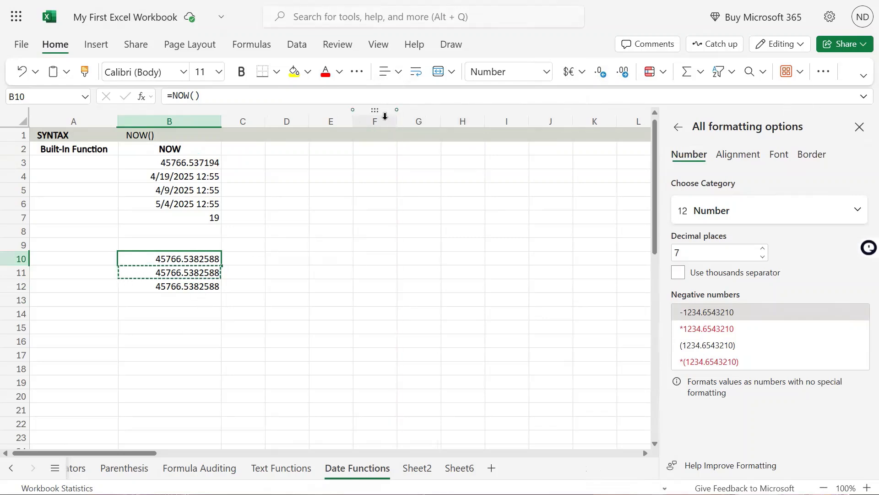
left_click(253, 44)
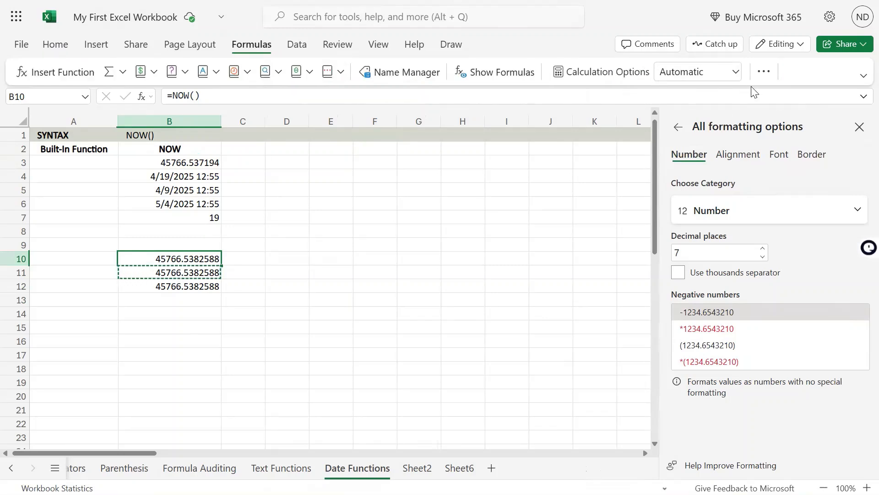
left_click(735, 72)
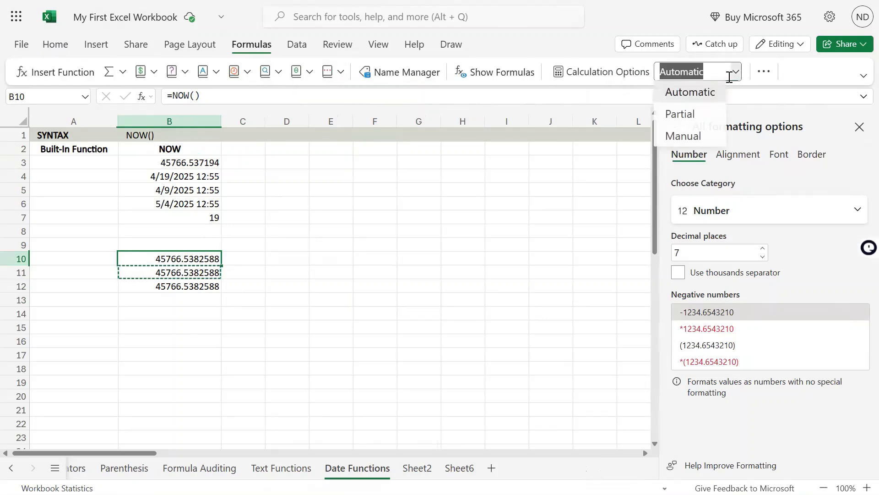
left_click(692, 137)
Copy the NOW formula from B12 into B13
left_click(211, 286)
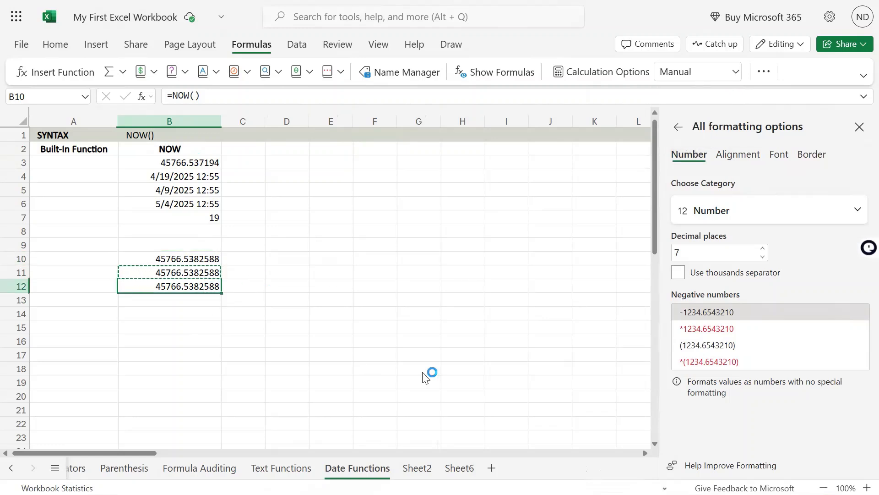
key("Down")
key("ctrl+v")
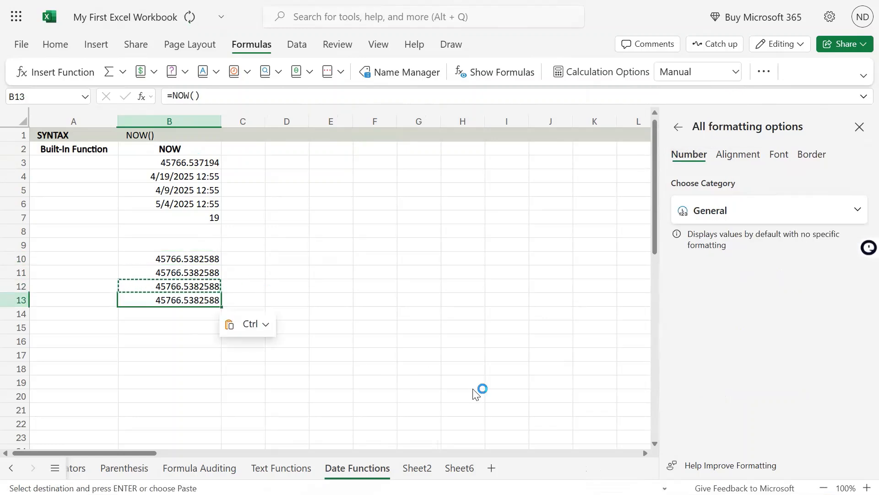
Re-enter B13's formula to recalculate only that cell, and compare it with B12
key("F2")
key("Return")
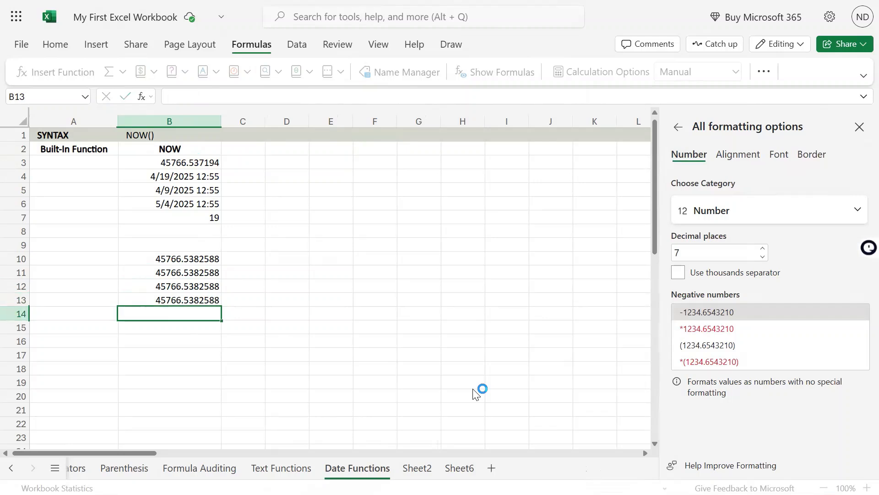
key("Up")
key("Up")
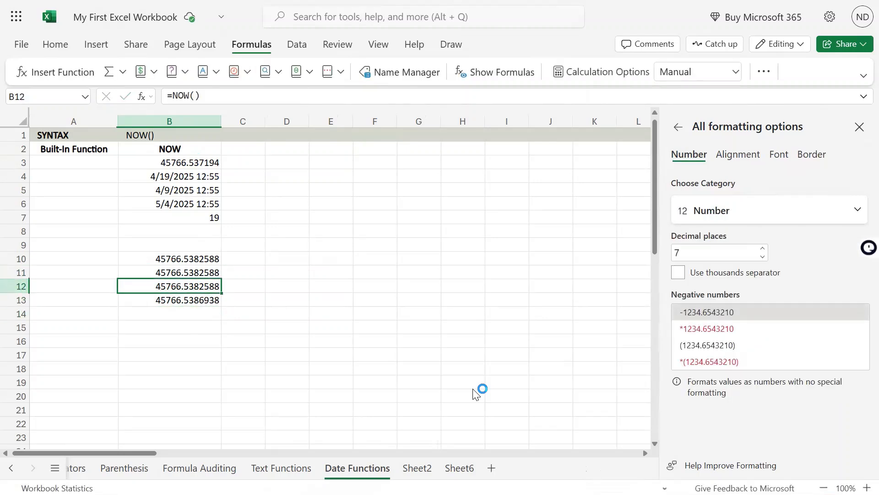
key("Down")
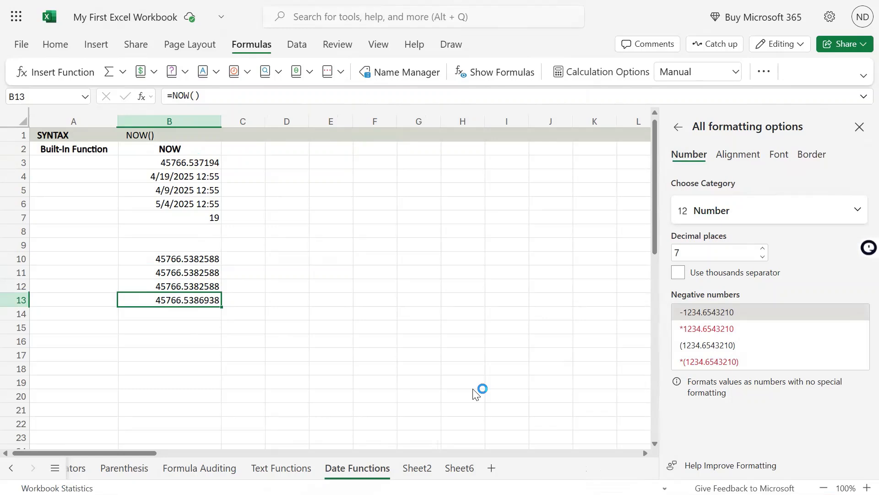
Set the calculation mode back to Automatic, compare the values in B10:B13 and review the available calculation modes
left_click(736, 71)
left_click(710, 89)
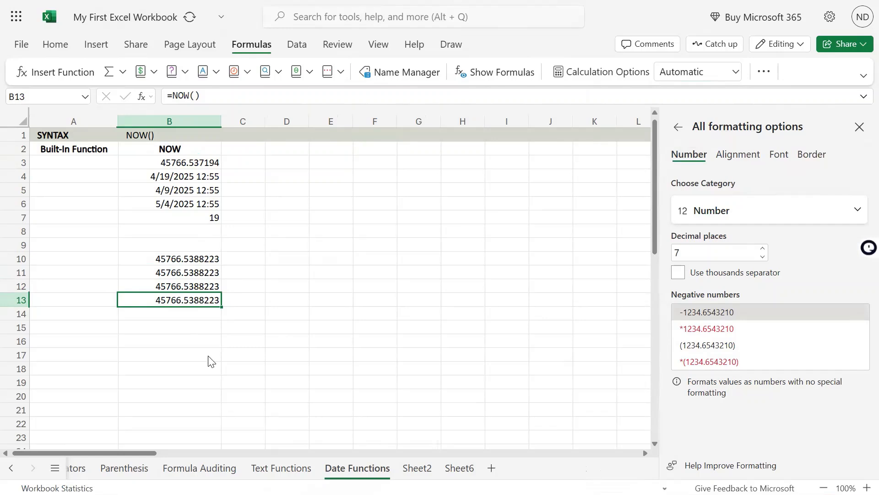
left_click_drag(192, 261, 192, 310)
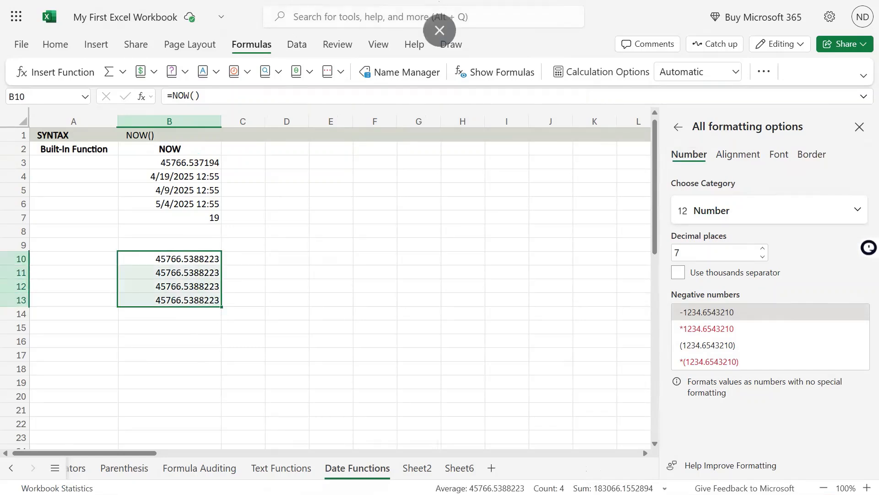
left_click(735, 75)
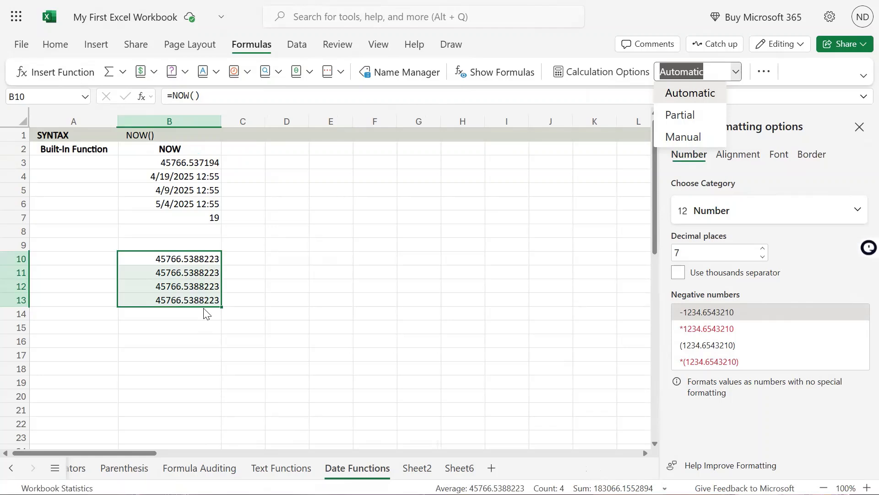
left_click(201, 213)
Format B6 with the Time category and the 13:30:55 type to show 24-hour time with seconds
left_click(197, 201)
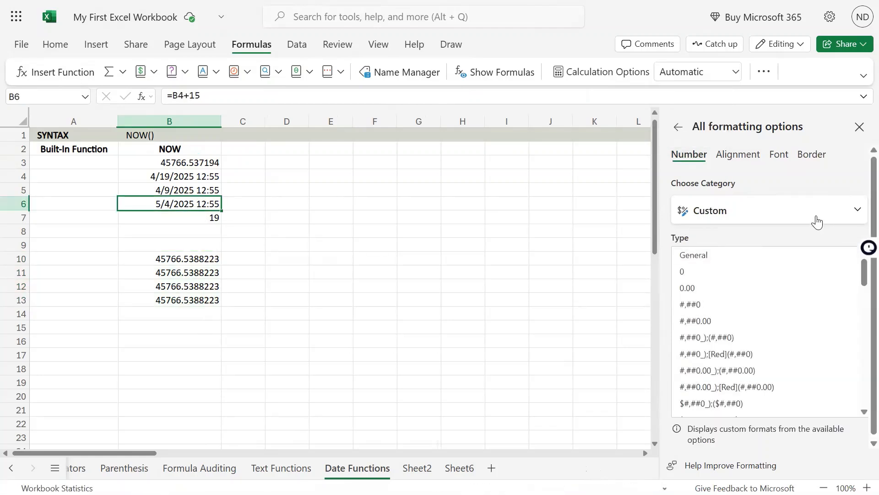
left_click(760, 220)
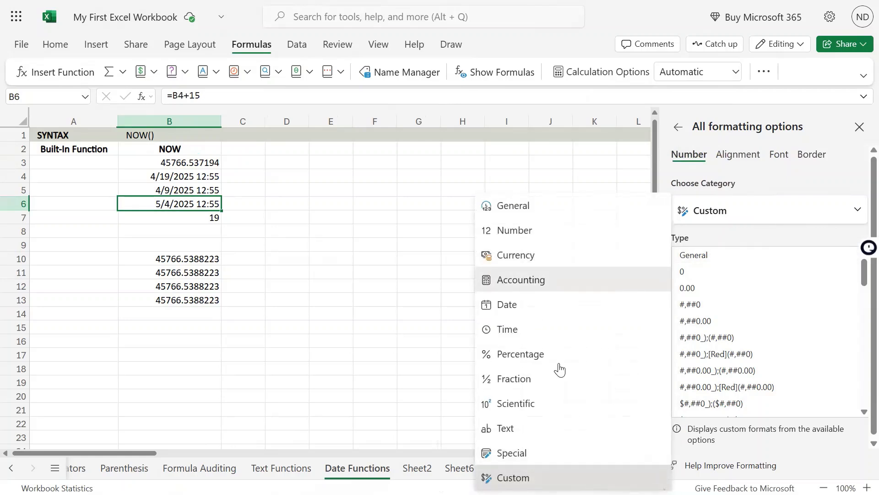
left_click(529, 330)
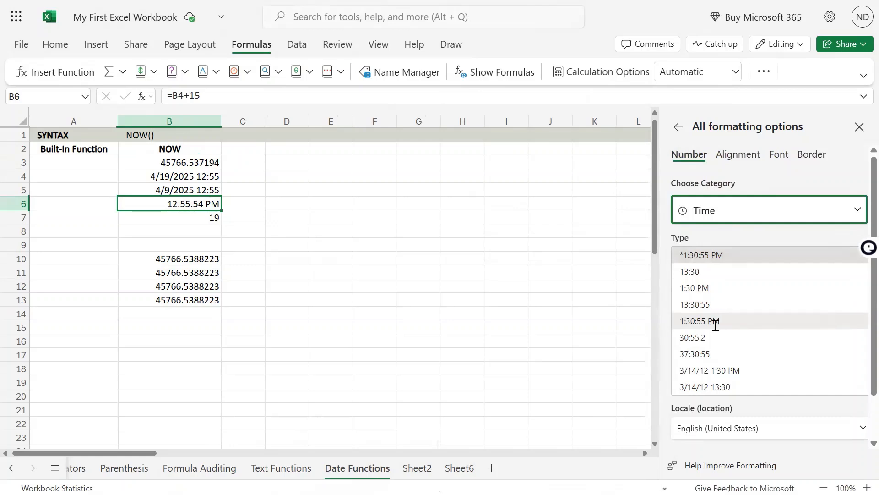
scroll(747, 301, "down", 1)
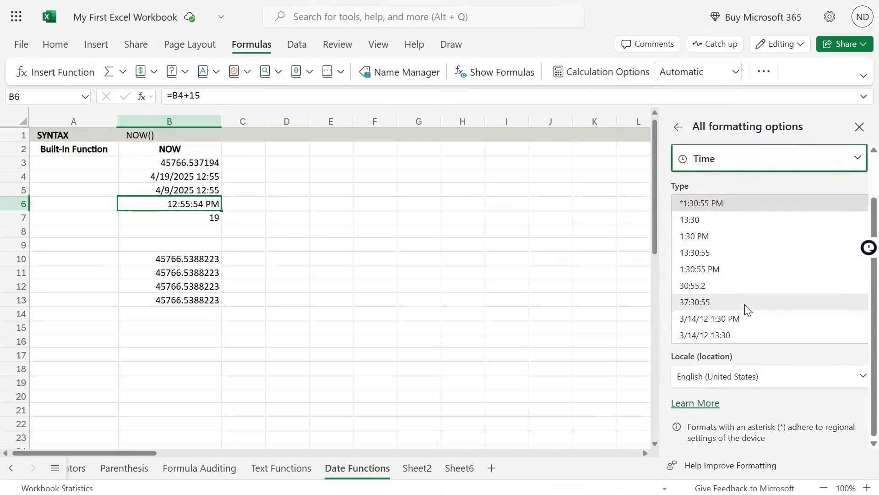
scroll(745, 304, "up", 1)
left_click(709, 304)
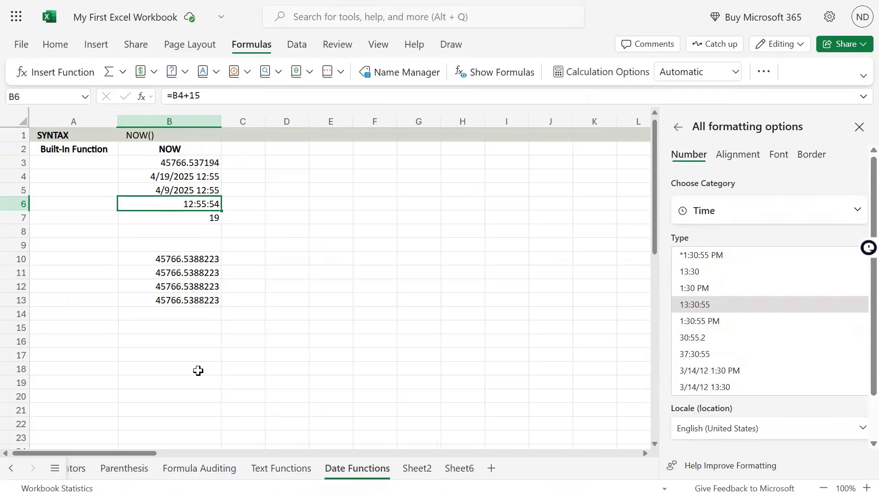
Enter the formula =NOW()-TODAY() in B15 and examine its result
left_click(178, 326)
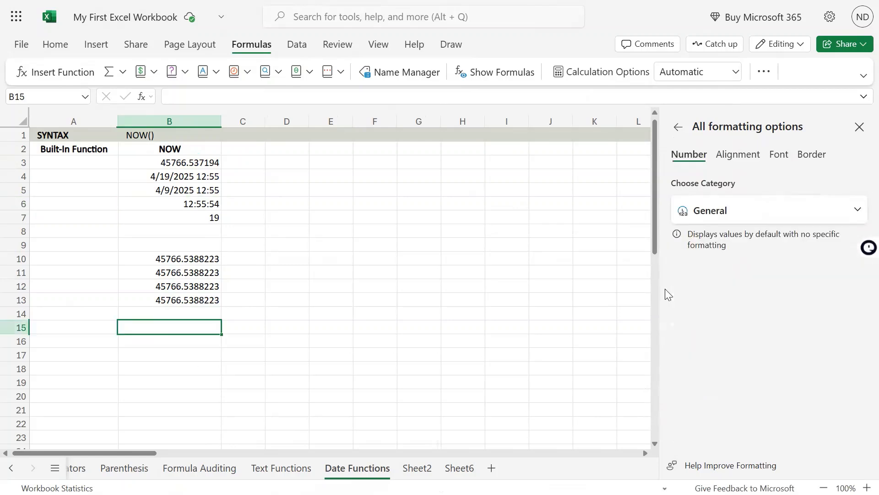
type("=now")
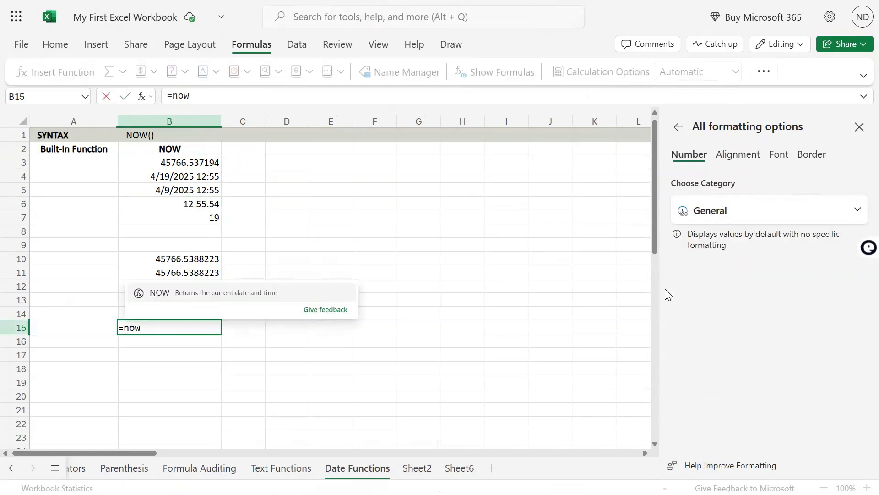
type("()-today()")
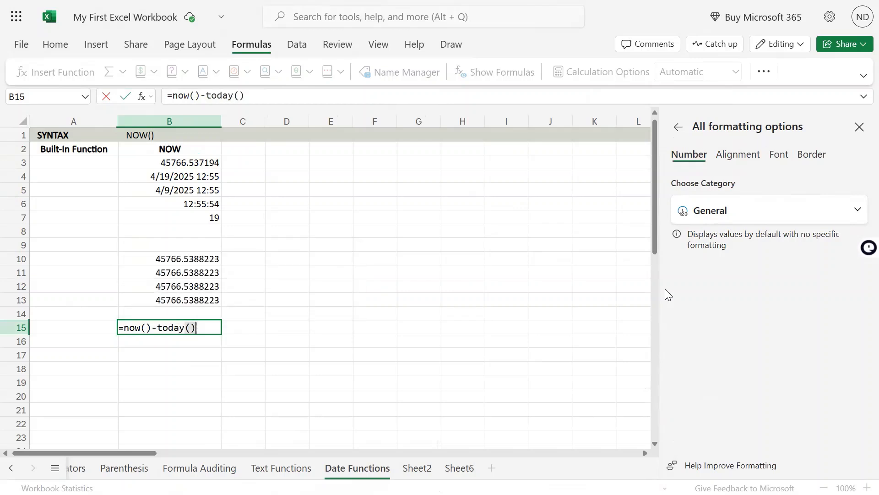
key("Return")
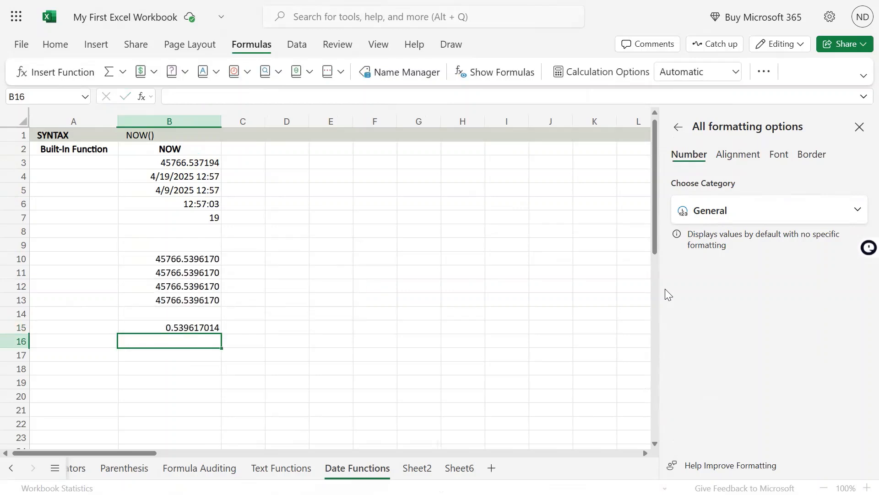
key("Up")
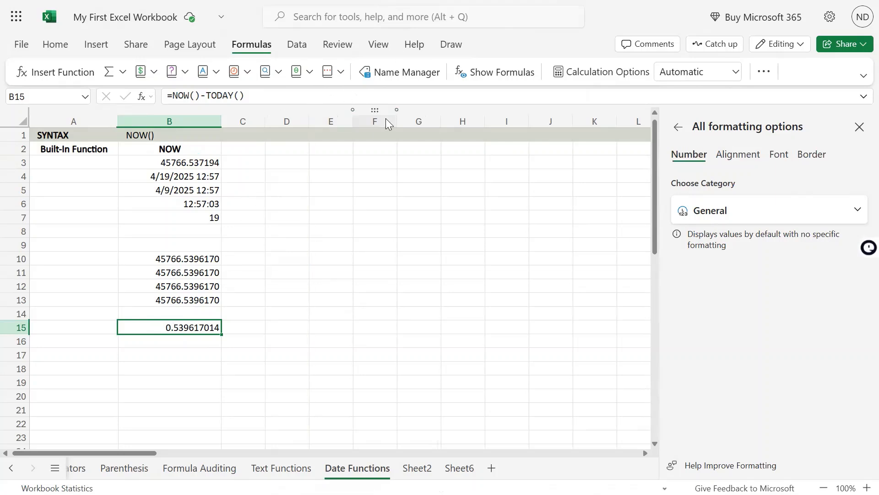
mouse_move(438, 0)
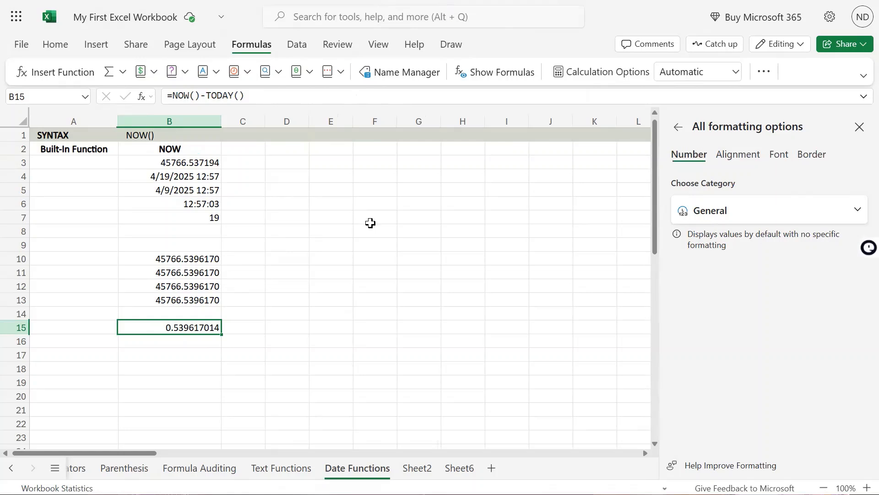
Format the static value in B3 as Time with the 3/14/12 1:30 PM type
left_click(198, 161)
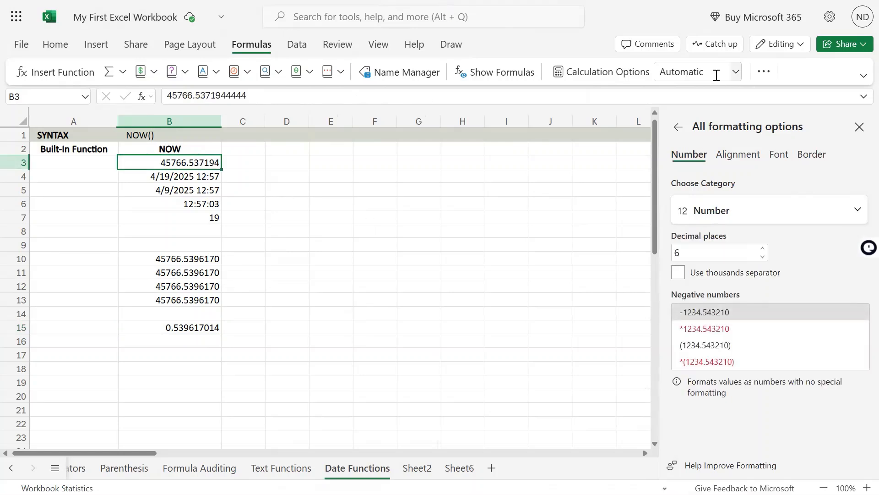
left_click(57, 45)
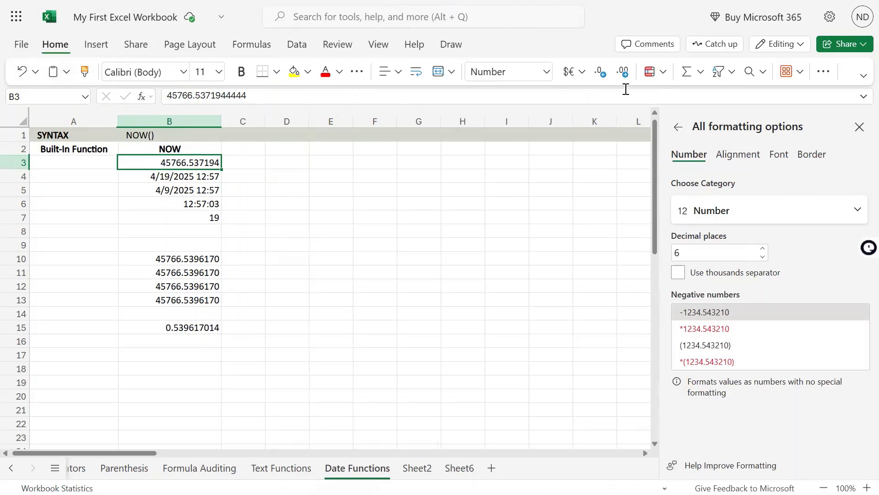
left_click(548, 71)
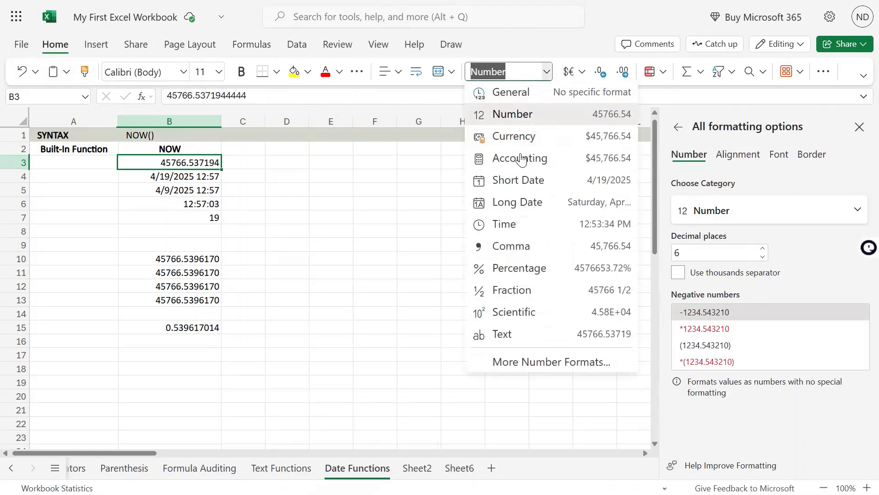
left_click(549, 237)
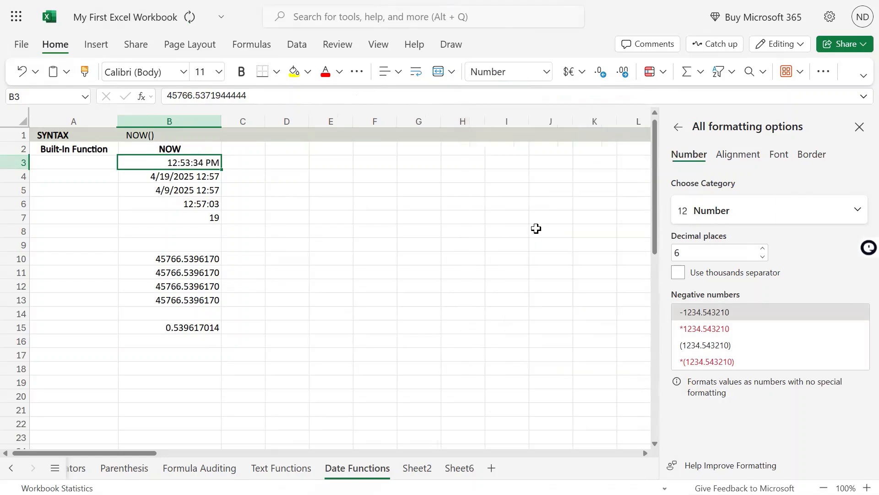
left_click(548, 73)
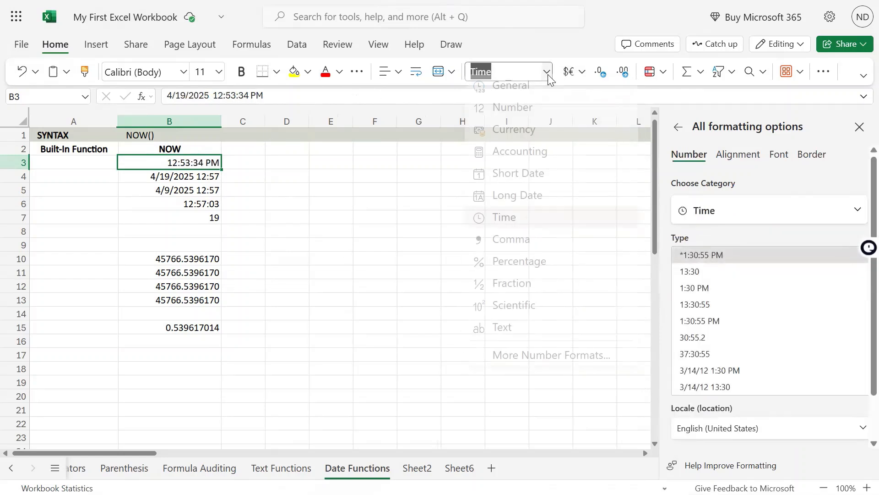
left_click(733, 369)
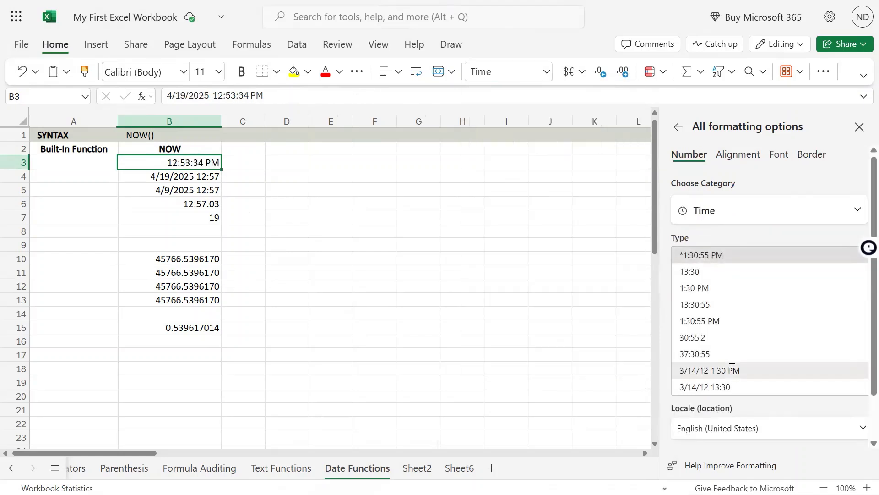
left_click(733, 370)
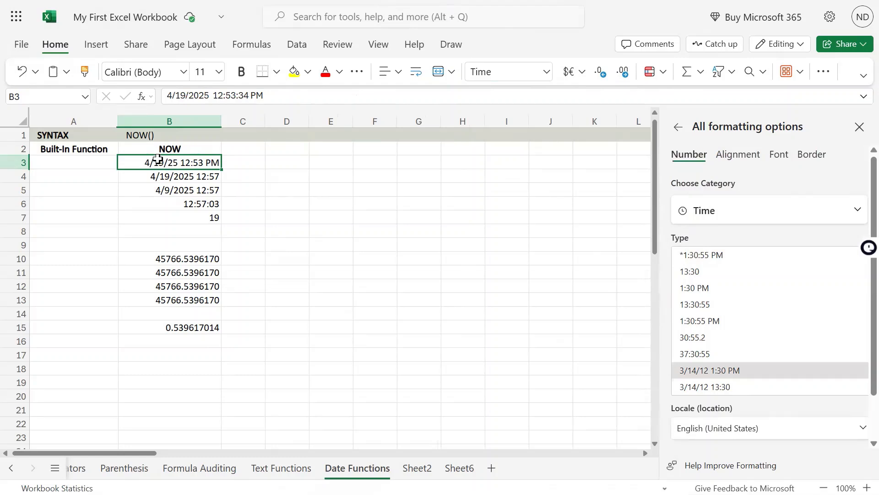